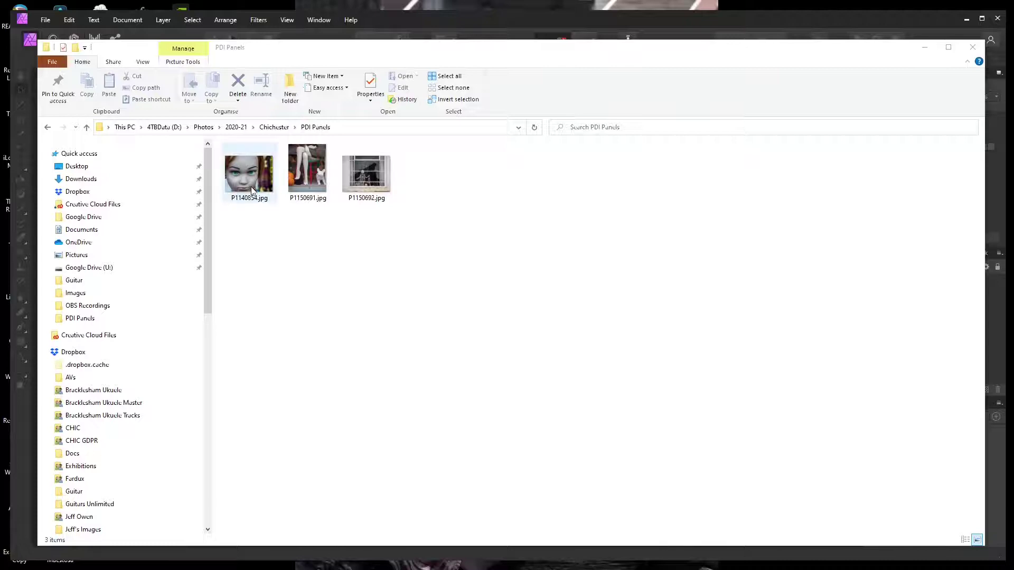
Move the PDI Panels folder window aside to uncover the workspace, then switch to Affinity Photo
{"action": "left_click", "coordinate": [302, 178]}
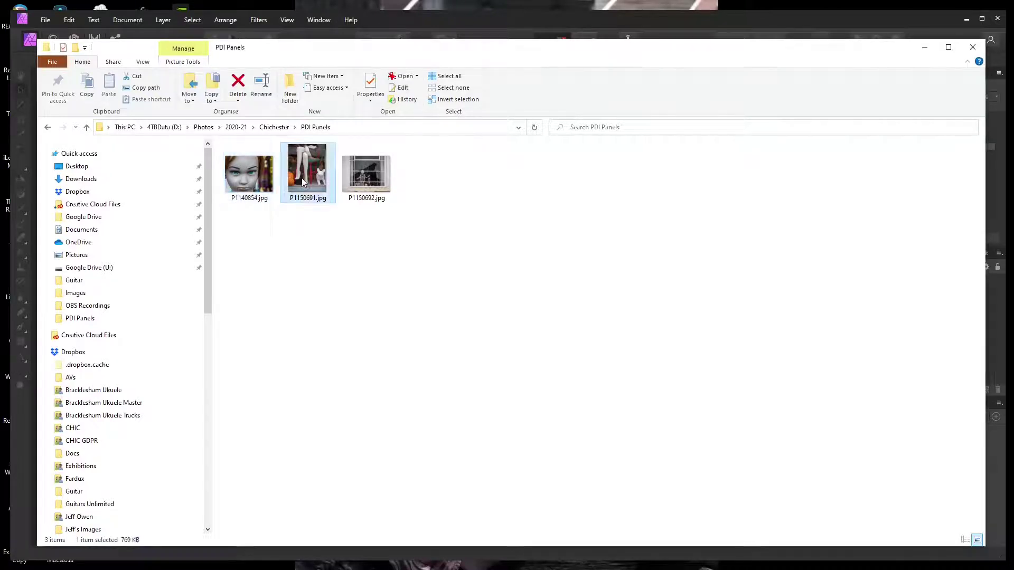
{"action": "left_click", "coordinate": [373, 181]}
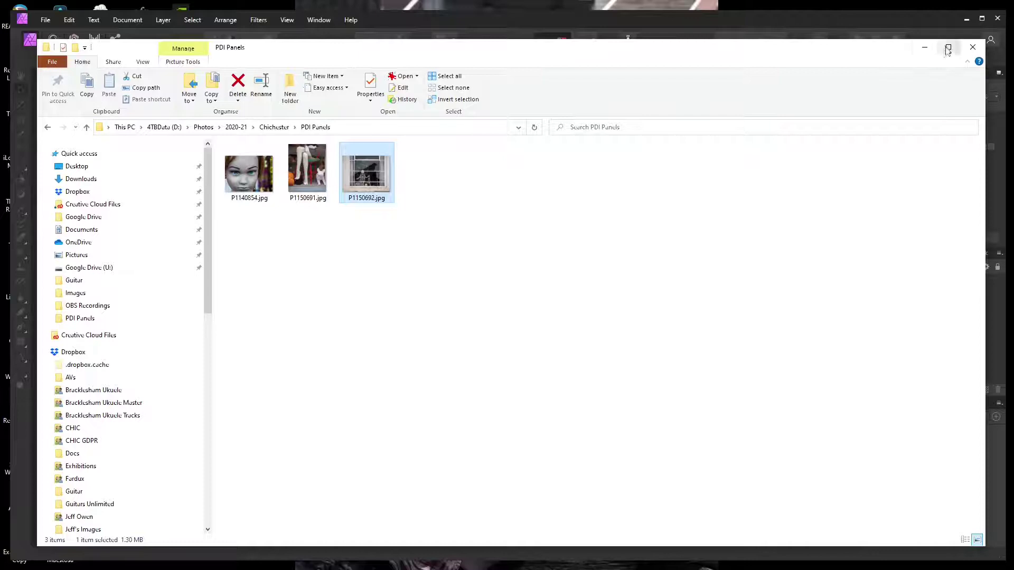
{"action": "left_click_drag", "start_coordinate": [753, 59], "coordinate": [857, 267]}
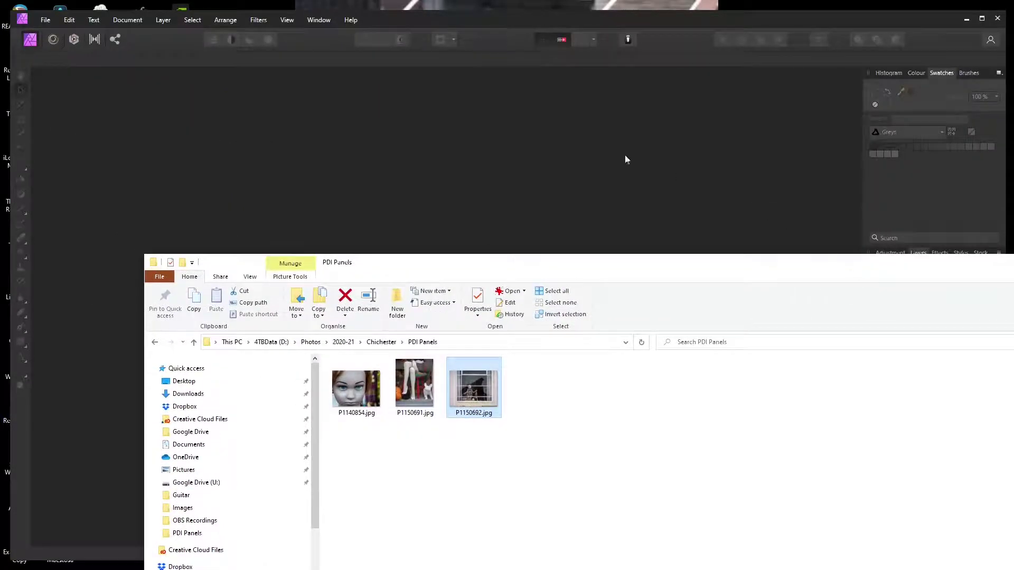
{"action": "left_click", "coordinate": [560, 139]}
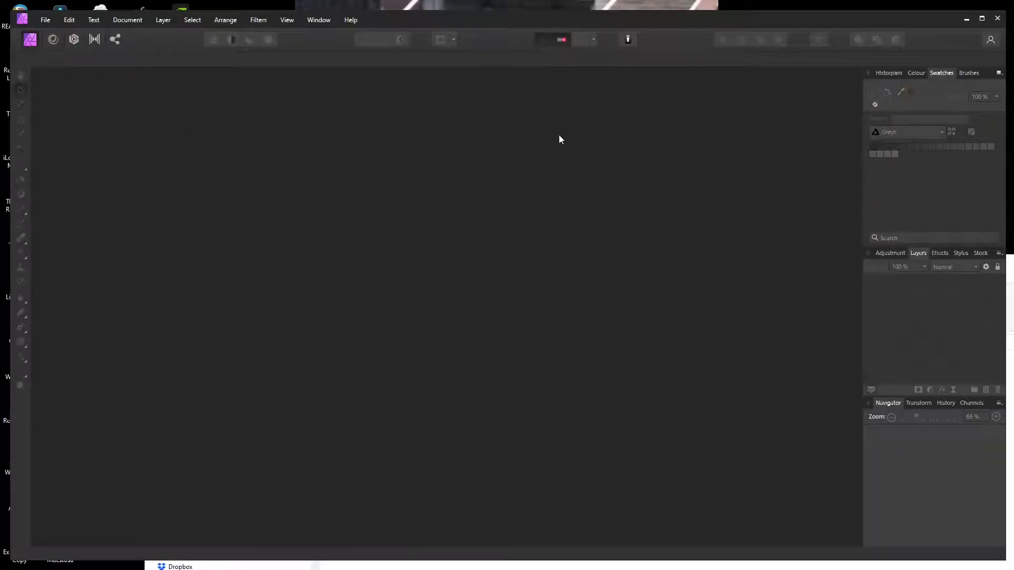
Create a new 1920 px wide document from the FHD 1080p preset with the page height set to 1200 px
{"action": "left_click", "coordinate": [46, 20]}
{"action": "left_click", "coordinate": [51, 44]}
{"action": "left_click", "coordinate": [713, 179]}
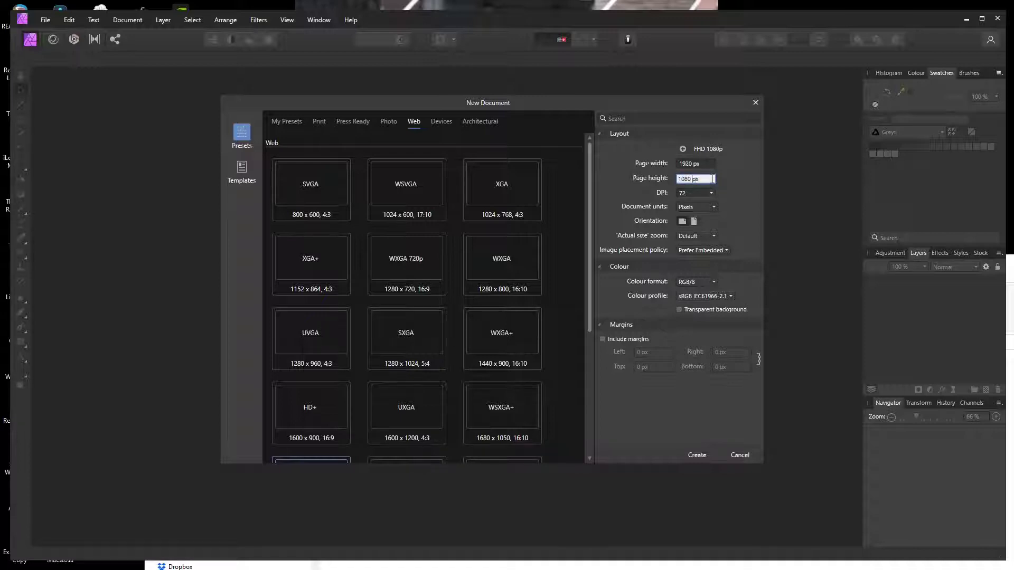
{"action": "key", "text": "shift+Right"}
{"action": "key", "text": "shift+Right"}
{"action": "key", "text": "shift+Right"}
{"action": "type", "text": "1200"}
{"action": "left_click", "coordinate": [703, 454]}
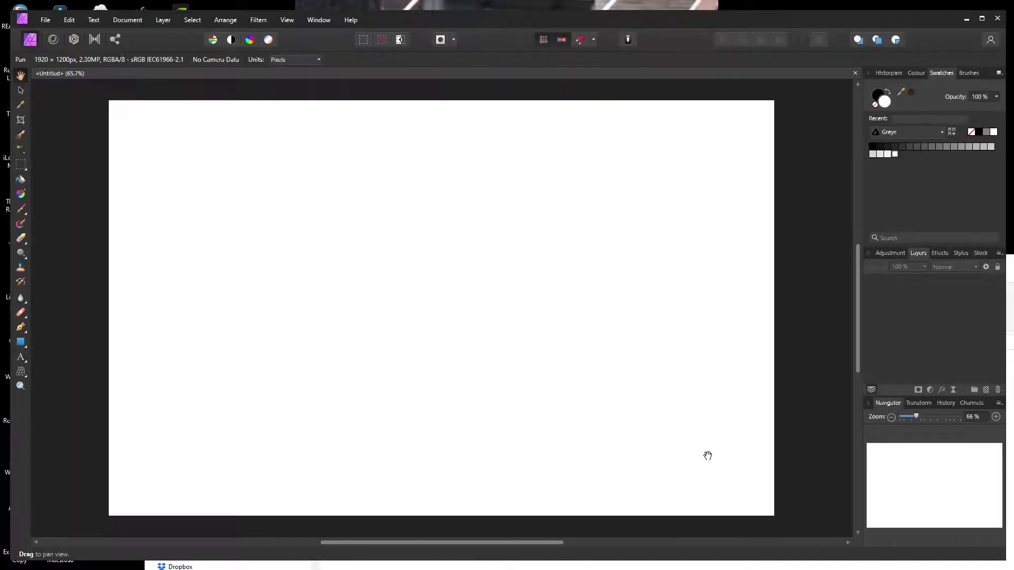
Place P1150691.jpg from the PDI Panels folder into the new document and return to Affinity Photo
{"action": "key", "text": "alt+Tab"}
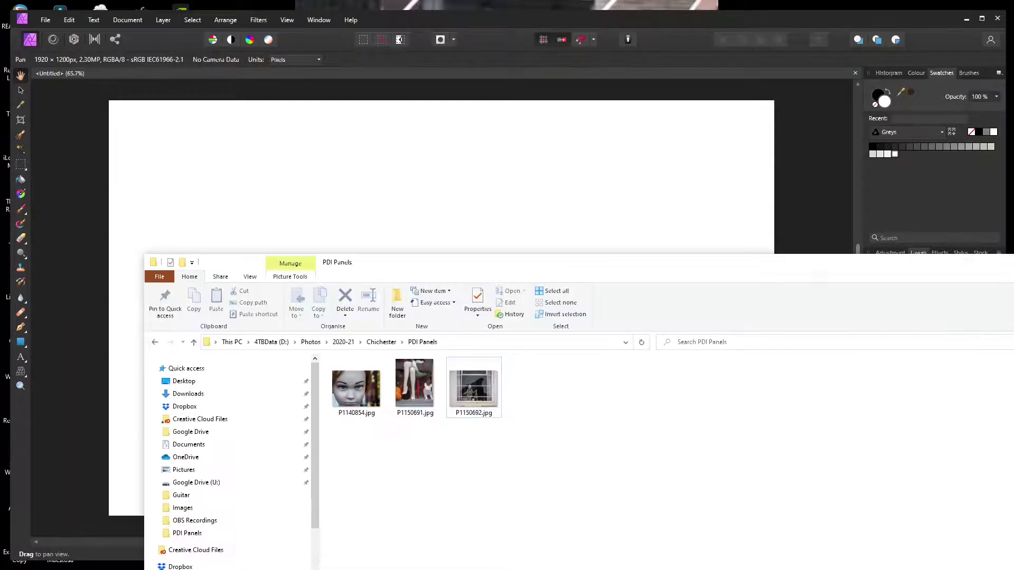
{"action": "left_click", "coordinate": [421, 397]}
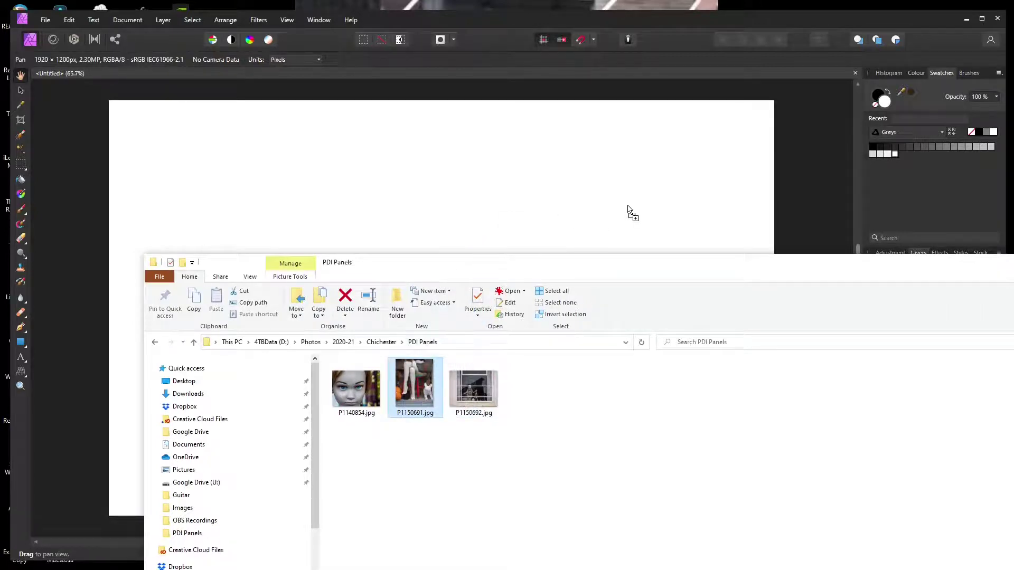
{"action": "left_click_drag", "start_coordinate": [631, 208], "coordinate": [632, 208]}
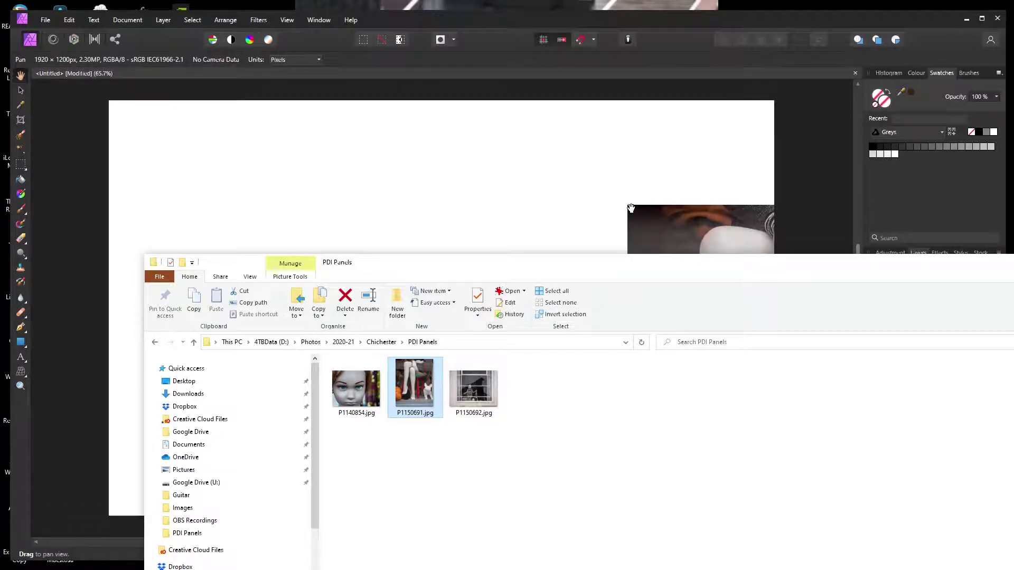
{"action": "left_click", "coordinate": [611, 166]}
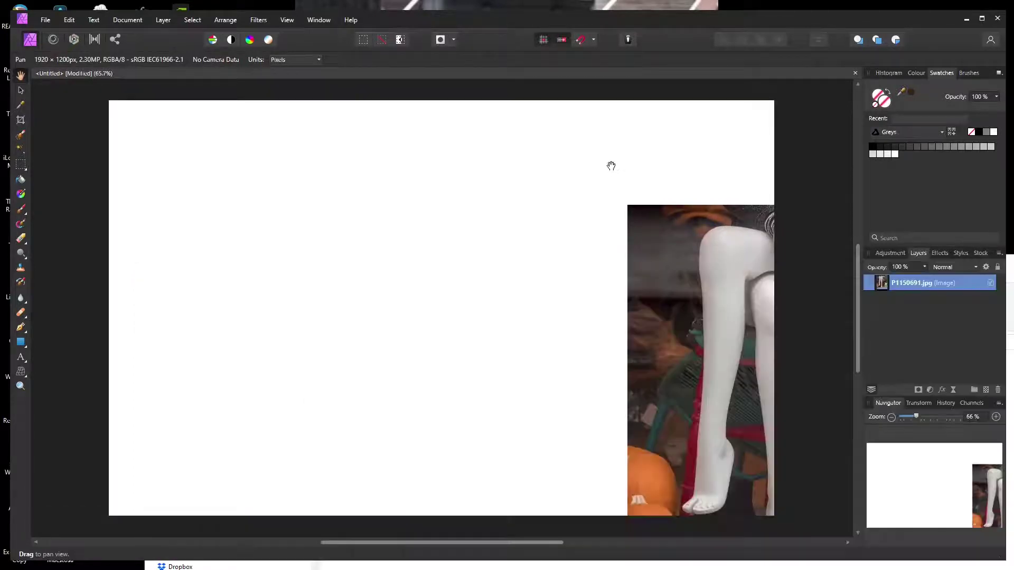
Move the mannequin legs photo to the right side of the page and scale it to about 97%, leaving a narrow white border
{"action": "left_click", "coordinate": [20, 91]}
{"action": "left_click_drag", "start_coordinate": [723, 262], "coordinate": [528, 166]}
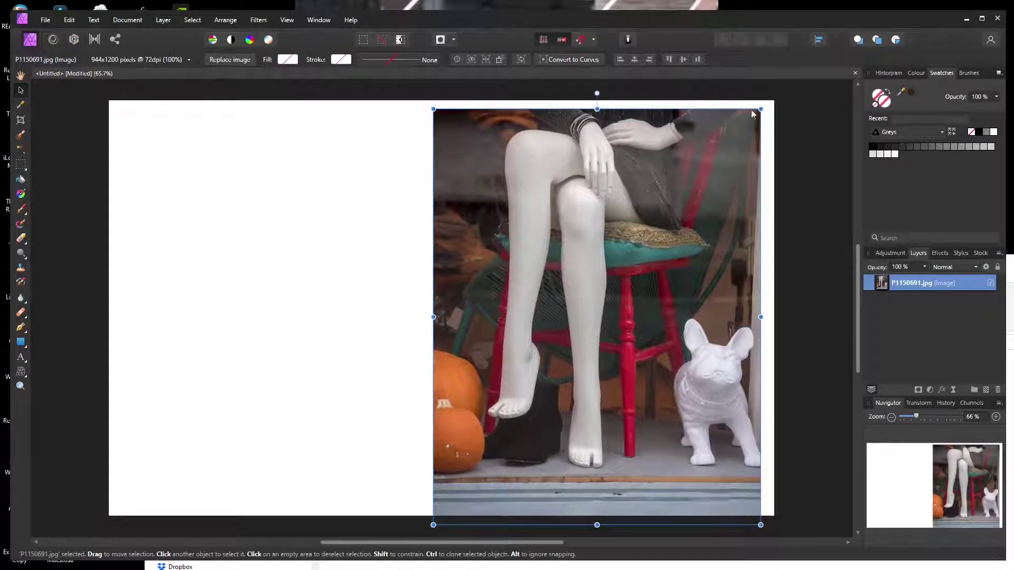
{"action": "left_click_drag", "start_coordinate": [762, 106], "coordinate": [740, 126]}
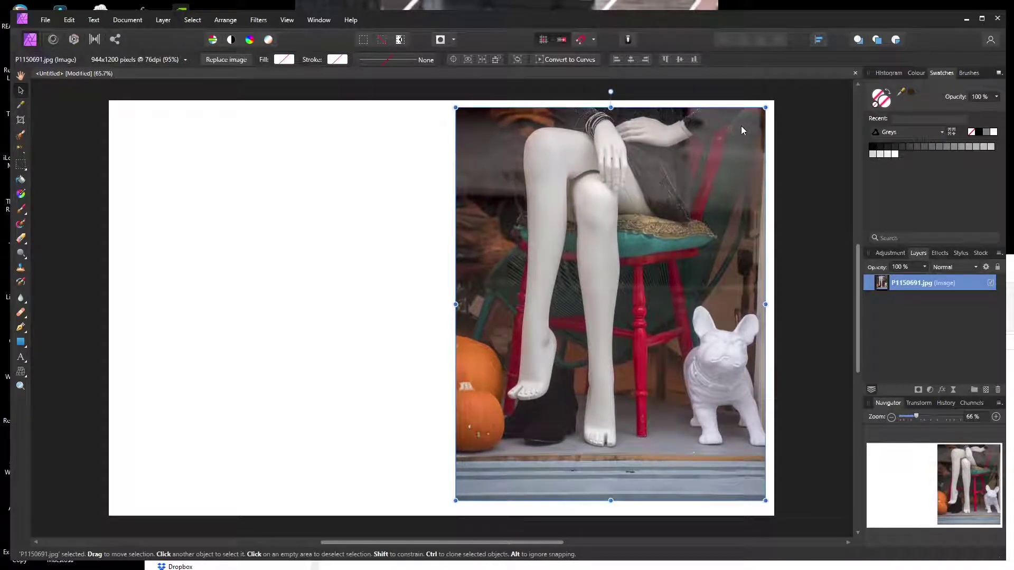
{"action": "left_click_drag", "start_coordinate": [765, 501], "coordinate": [771, 508]}
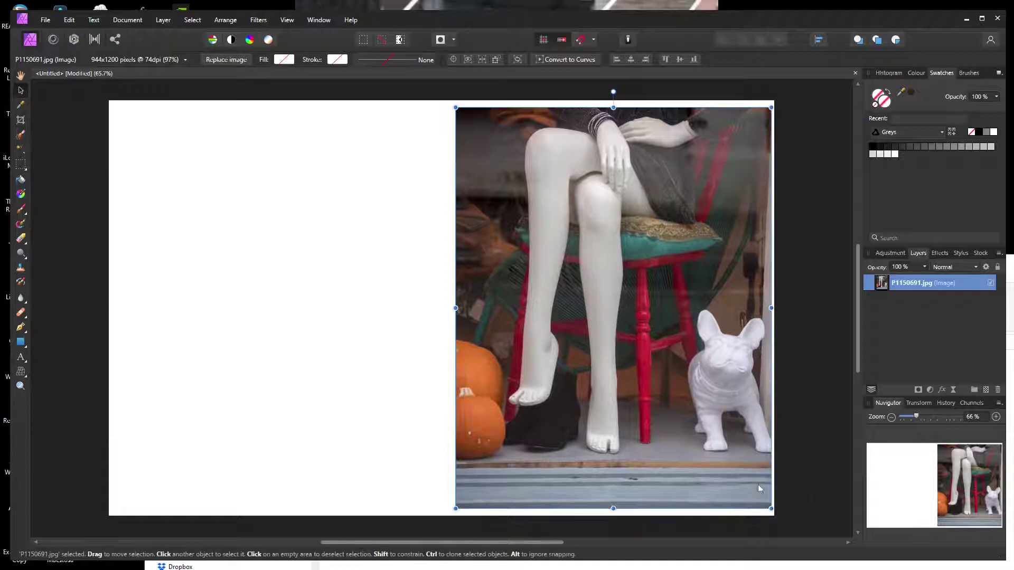
{"action": "left_click_drag", "start_coordinate": [746, 461], "coordinate": [743, 461]}
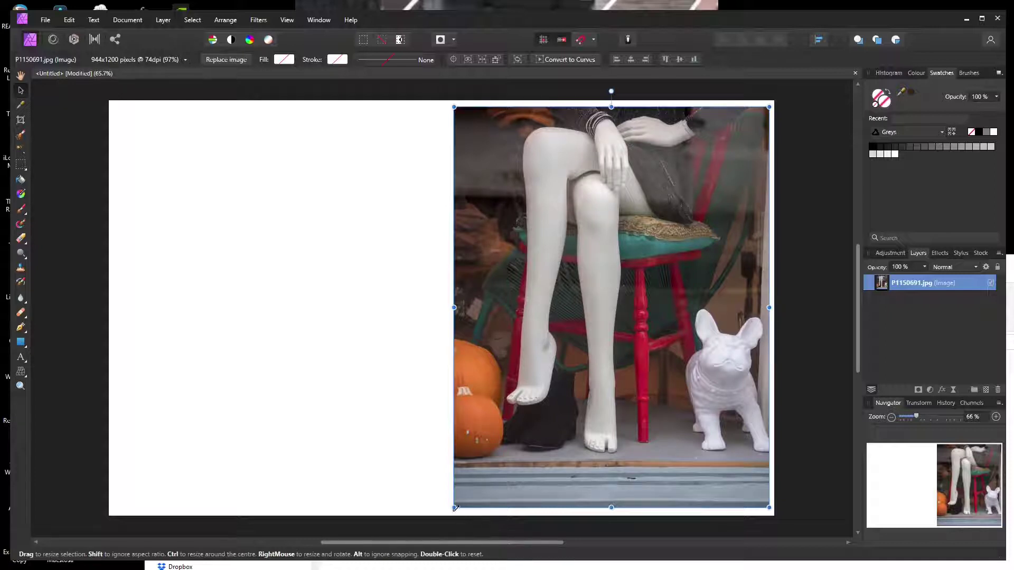
{"action": "left_click_drag", "start_coordinate": [454, 509], "coordinate": [453, 510]}
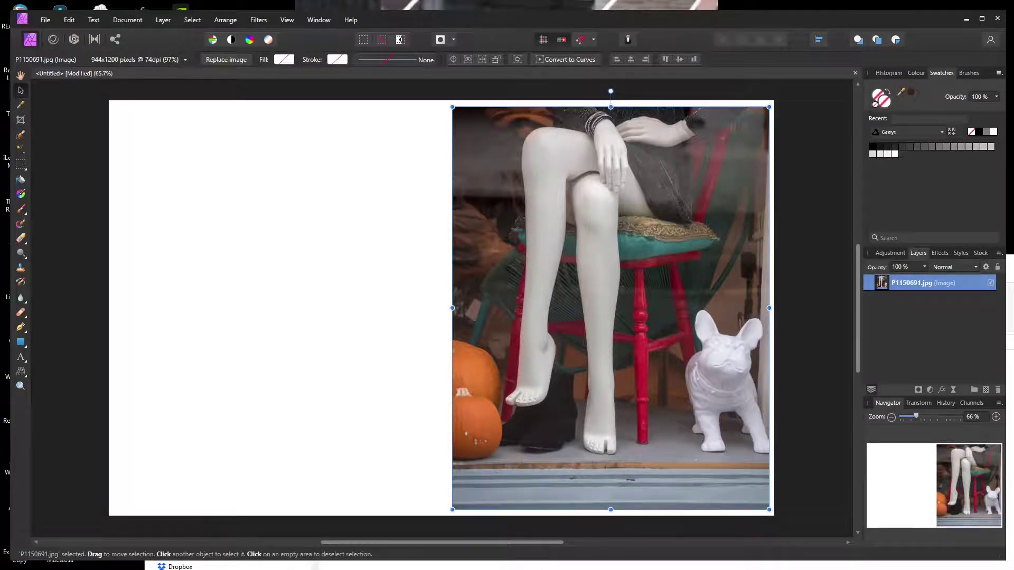
Place P1150692.jpg from the PDI Panels folder into the document, moving the folder window out of the way
{"action": "left_click", "coordinate": [740, 566]}
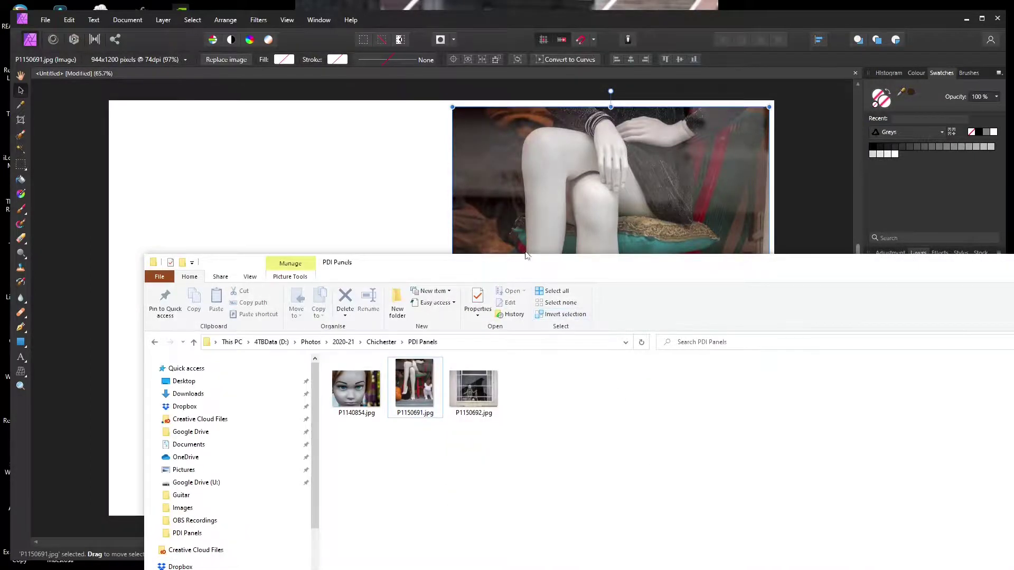
{"action": "left_click_drag", "start_coordinate": [532, 267], "coordinate": [746, 352]}
{"action": "left_click_drag", "start_coordinate": [702, 485], "coordinate": [438, 328]}
Align the window photo with the page's upper-left border and scale it to about 950 × 712.5 px, leaving a gap beside the legs photo
{"action": "left_click_drag", "start_coordinate": [503, 354], "coordinate": [195, 161]}
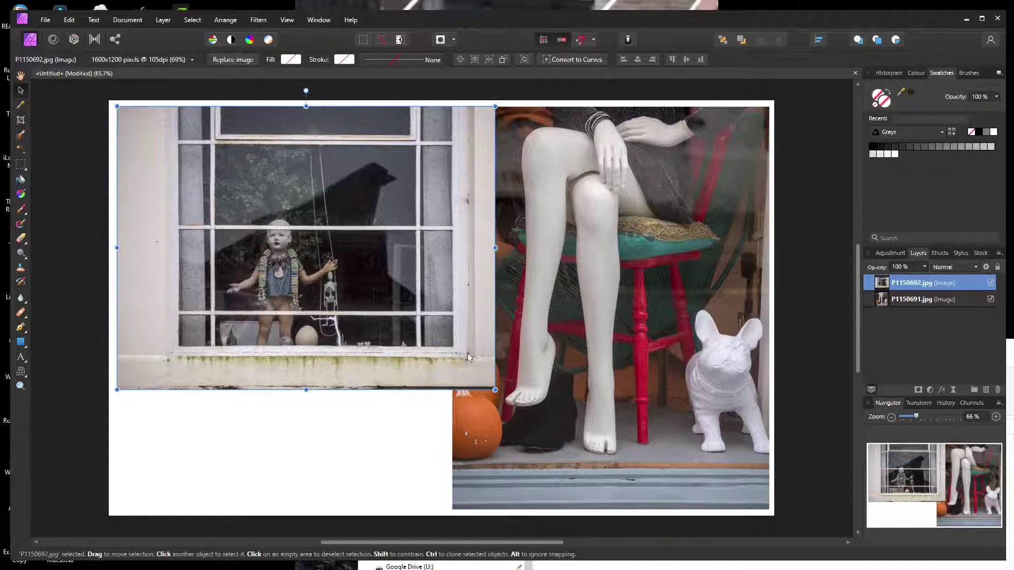
{"action": "left_click_drag", "start_coordinate": [495, 390], "coordinate": [447, 355]}
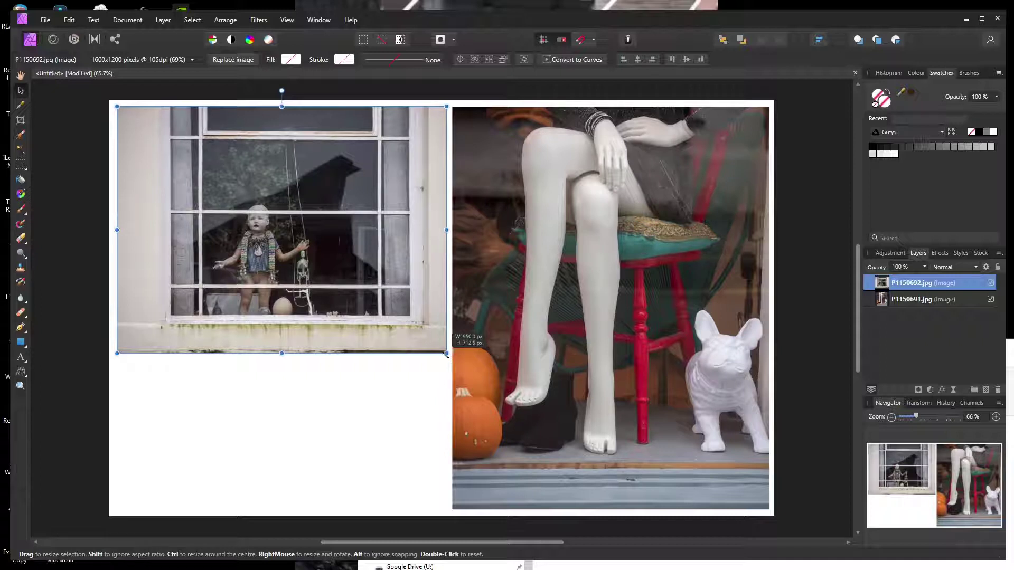
{"action": "left_click_drag", "start_coordinate": [446, 355], "coordinate": [446, 355]}
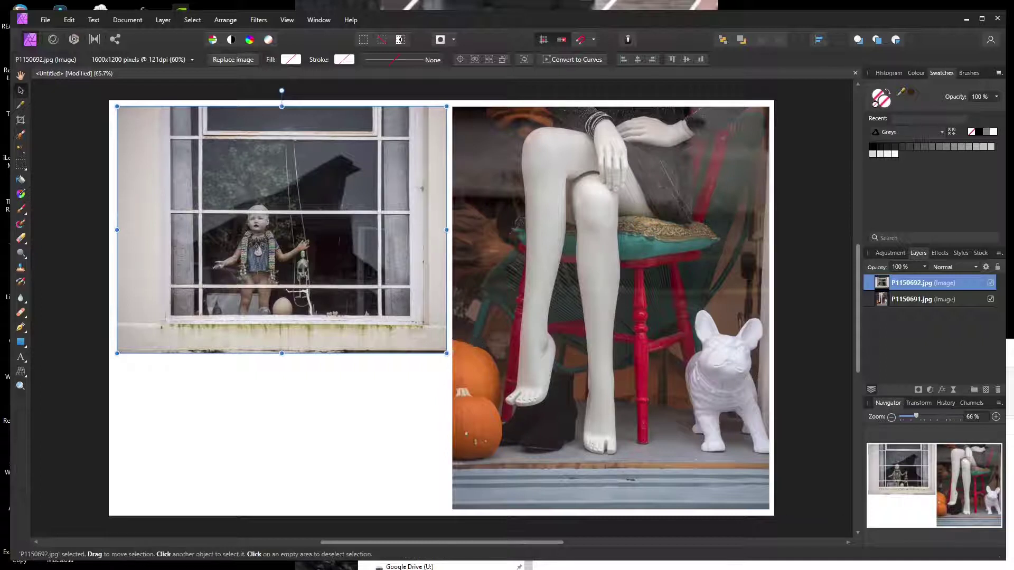
Place P1140854.jpg from the PDI Panels folder into the document and minimise the folder window
{"action": "left_click", "coordinate": [765, 566]}
{"action": "left_click", "coordinate": [589, 479]}
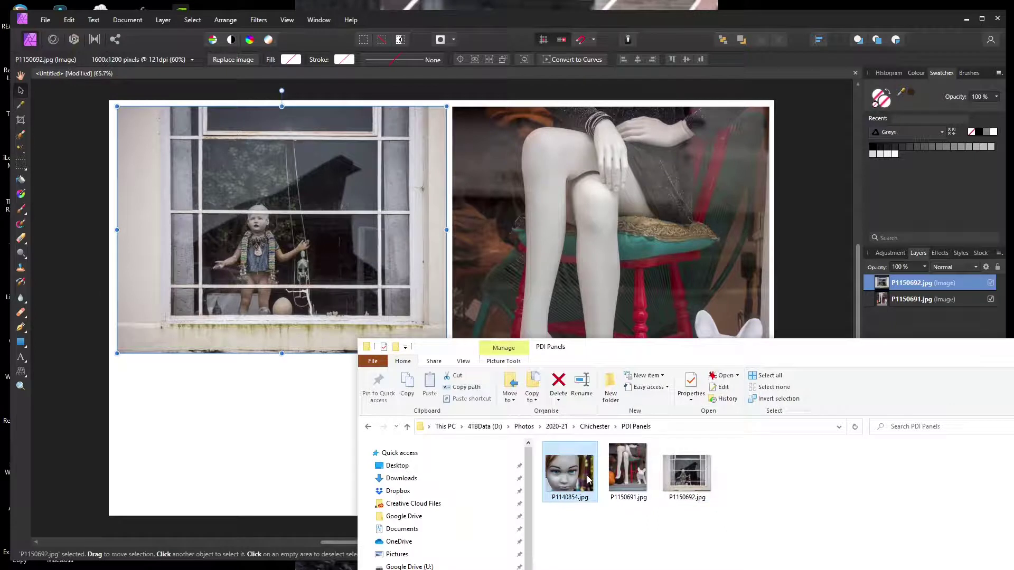
{"action": "left_click_drag", "start_coordinate": [588, 480], "coordinate": [282, 359]}
{"action": "left_click_drag", "start_coordinate": [809, 354], "coordinate": [543, 99]}
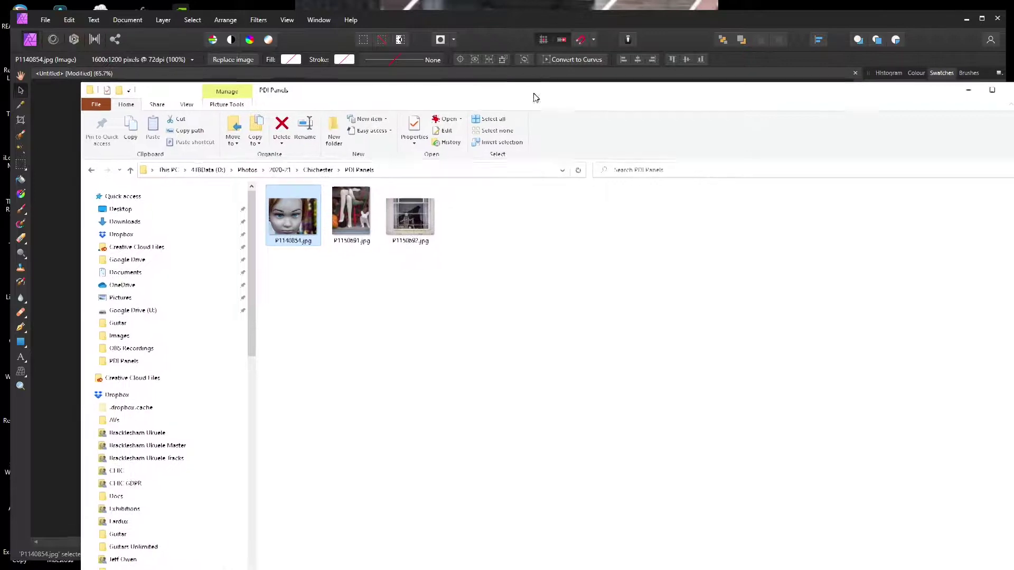
{"action": "left_click", "coordinate": [967, 93]}
Scale the mannequin face photo to about 64% and position it in the page's lower-left area, overlapping the window photo
{"action": "left_click_drag", "start_coordinate": [285, 361], "coordinate": [472, 490]}
{"action": "left_click_drag", "start_coordinate": [613, 503], "coordinate": [274, 297]}
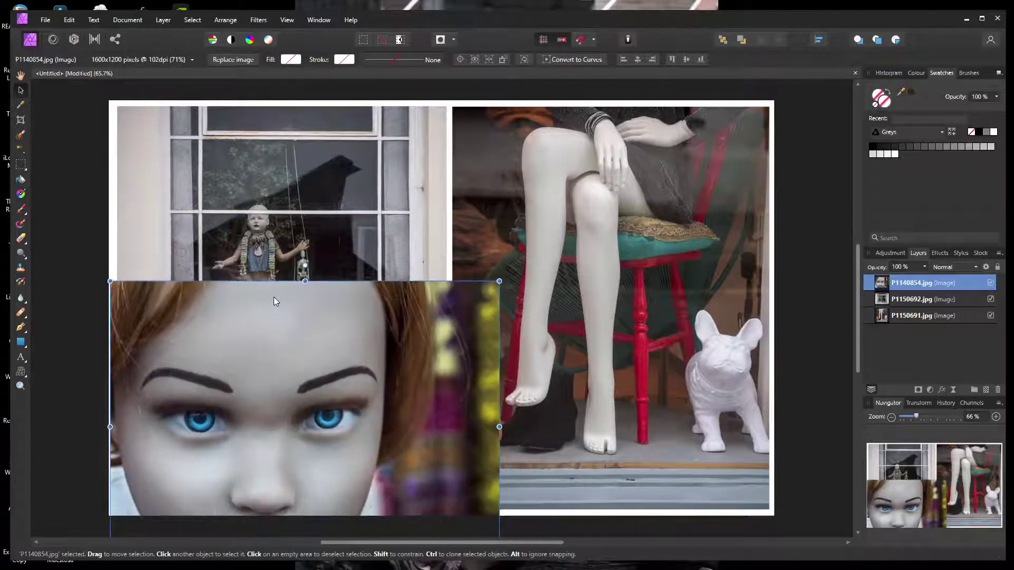
{"action": "left_click_drag", "start_coordinate": [499, 281], "coordinate": [462, 308]}
{"action": "mouse_move", "coordinate": [393, 331]}
{"action": "left_mouse_down"}
{"action": "mouse_move", "coordinate": [401, 296]}
{"action": "mouse_move", "coordinate": [421, 308]}
{"action": "mouse_move", "coordinate": [381, 312]}
{"action": "mouse_move", "coordinate": [392, 315]}
{"action": "left_mouse_up"}
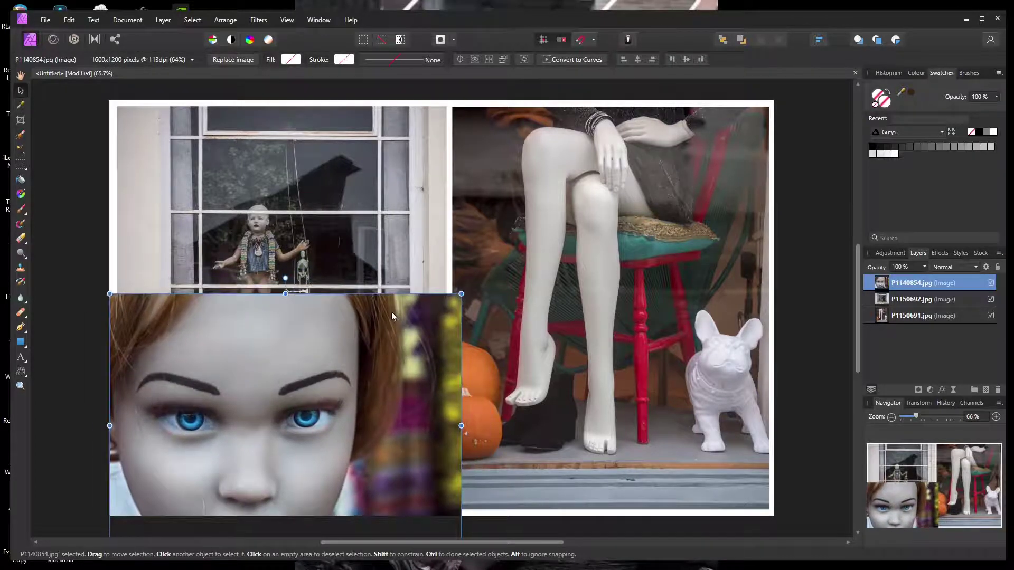
Add a mask to the P1150691.jpg layer
{"action": "left_click", "coordinate": [406, 269]}
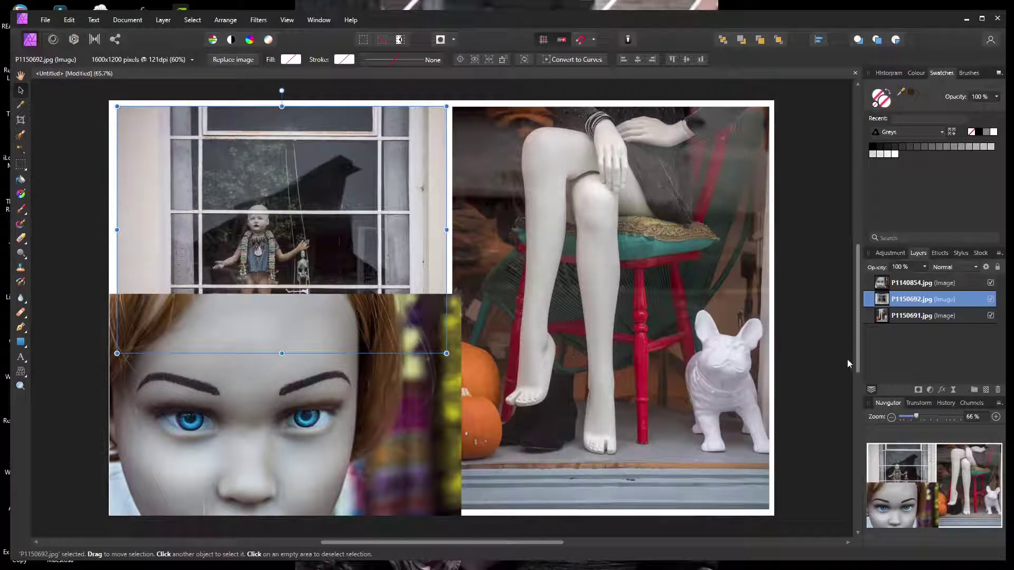
{"action": "left_click", "coordinate": [905, 315]}
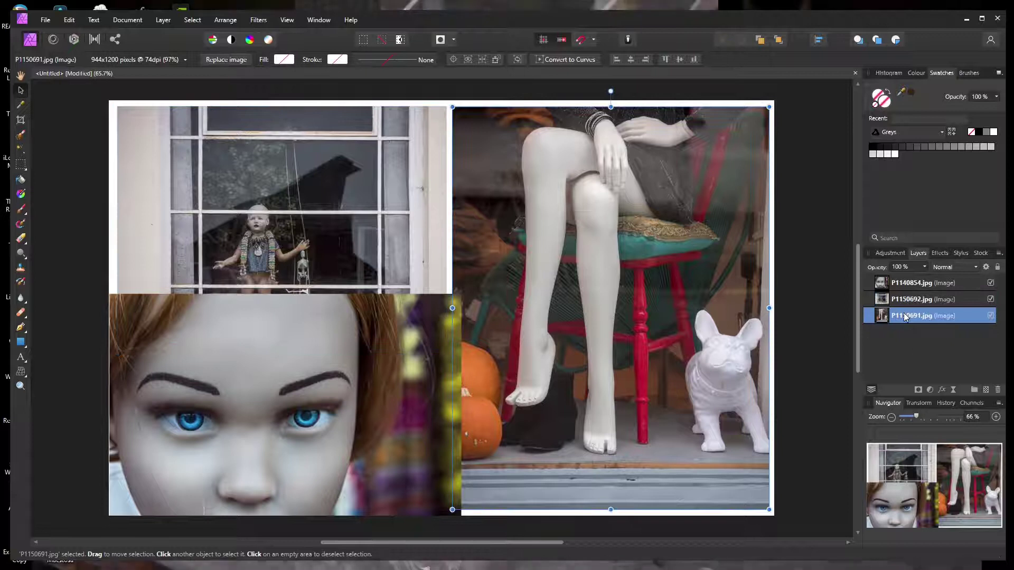
{"action": "left_click", "coordinate": [917, 390]}
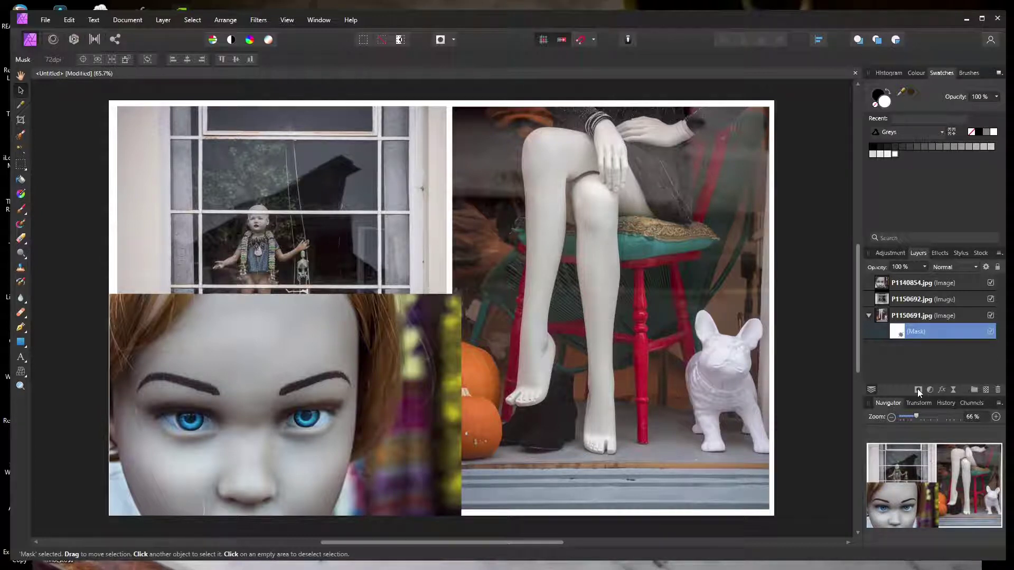
Make a rectangular marquee selection over the legs photo, leaving a thin strip along its left edge outside the selection
{"action": "left_click", "coordinate": [21, 166]}
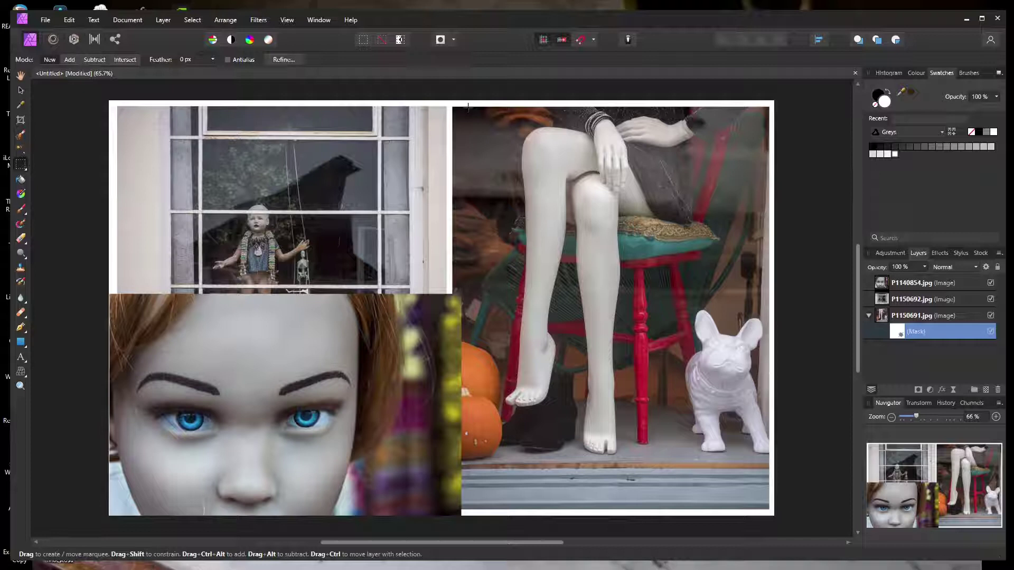
{"action": "left_click_drag", "start_coordinate": [468, 107], "coordinate": [480, 124]}
{"action": "left_click_drag", "start_coordinate": [564, 225], "coordinate": [770, 511]}
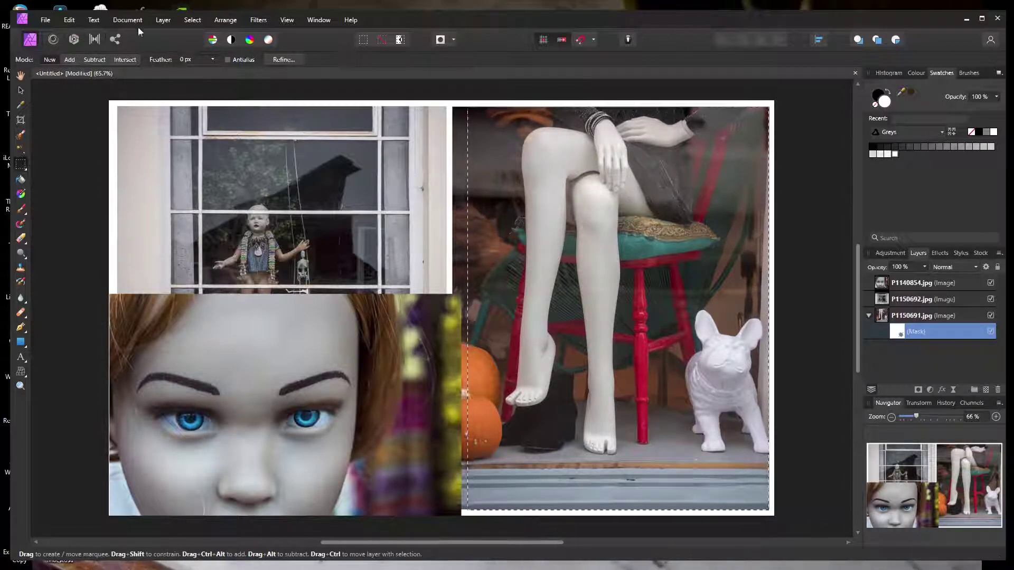
Invert the pixel selection and flood fill the legs photo's mask with black to hide the unwanted edge strip
{"action": "left_click", "coordinate": [191, 20]}
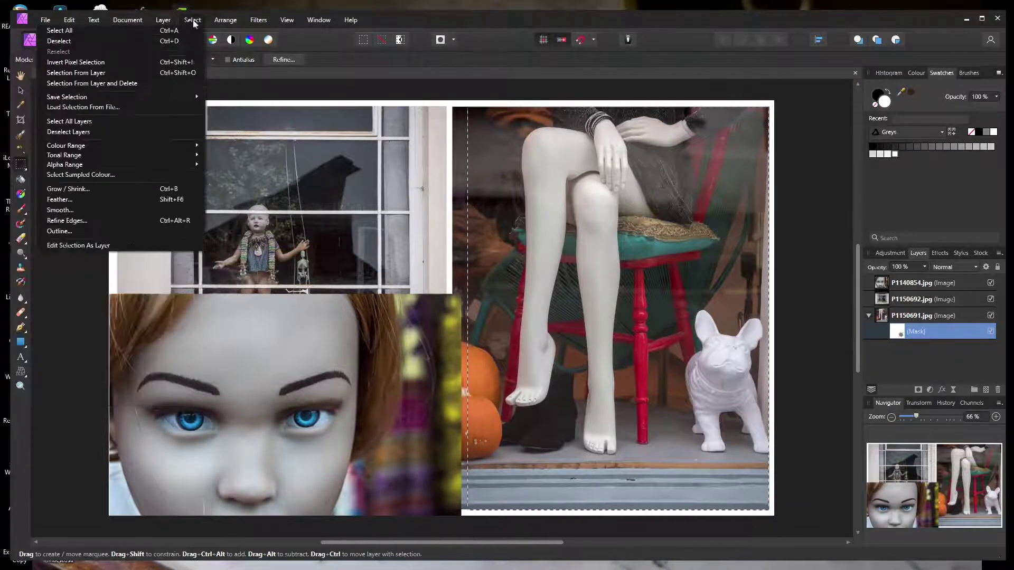
{"action": "left_click", "coordinate": [185, 62]}
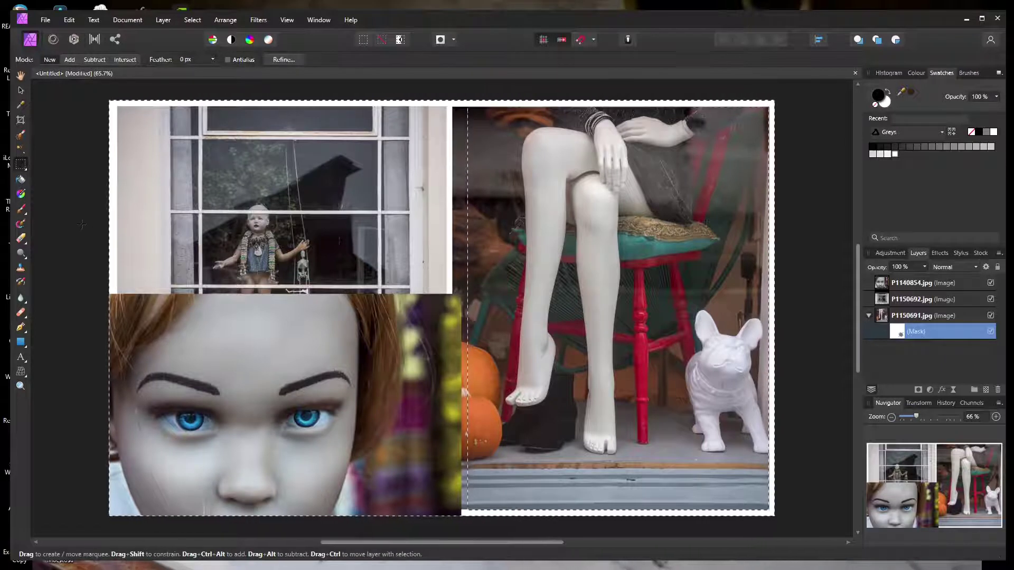
{"action": "left_click", "coordinate": [23, 181]}
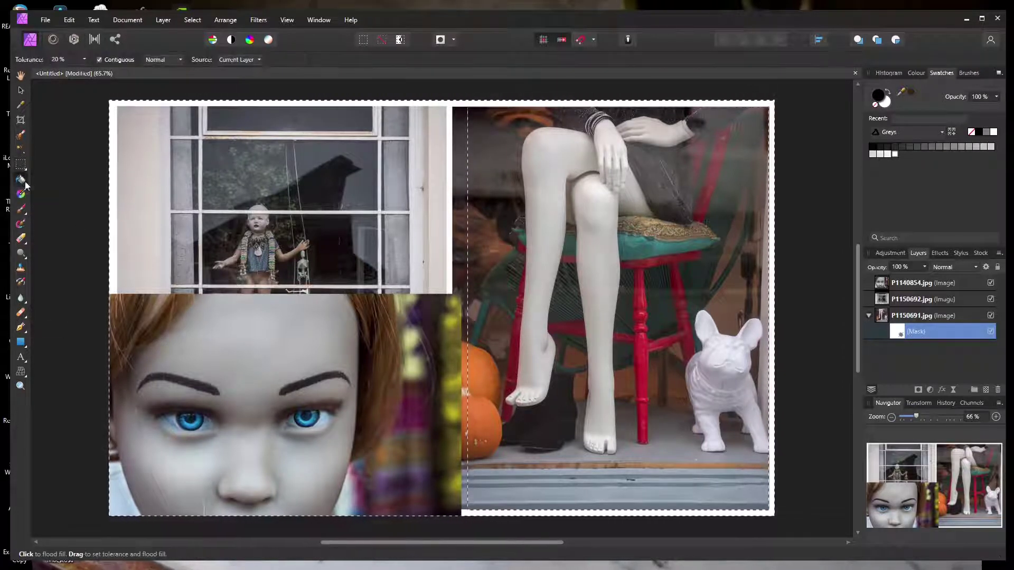
{"action": "left_click", "coordinate": [327, 225]}
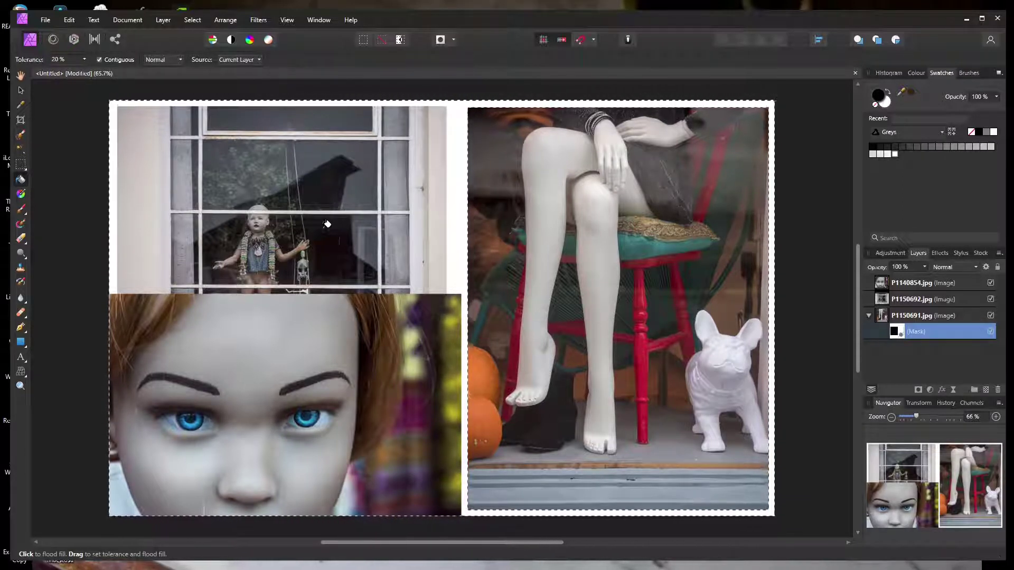
Add a mask to the P1150692.jpg layer
{"action": "left_click", "coordinate": [901, 299]}
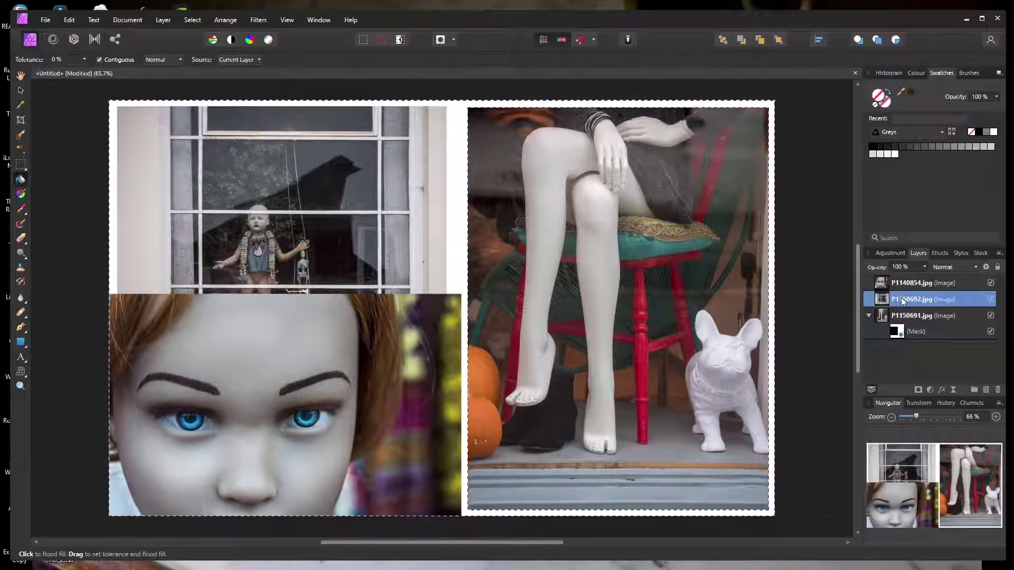
{"action": "left_click", "coordinate": [921, 389]}
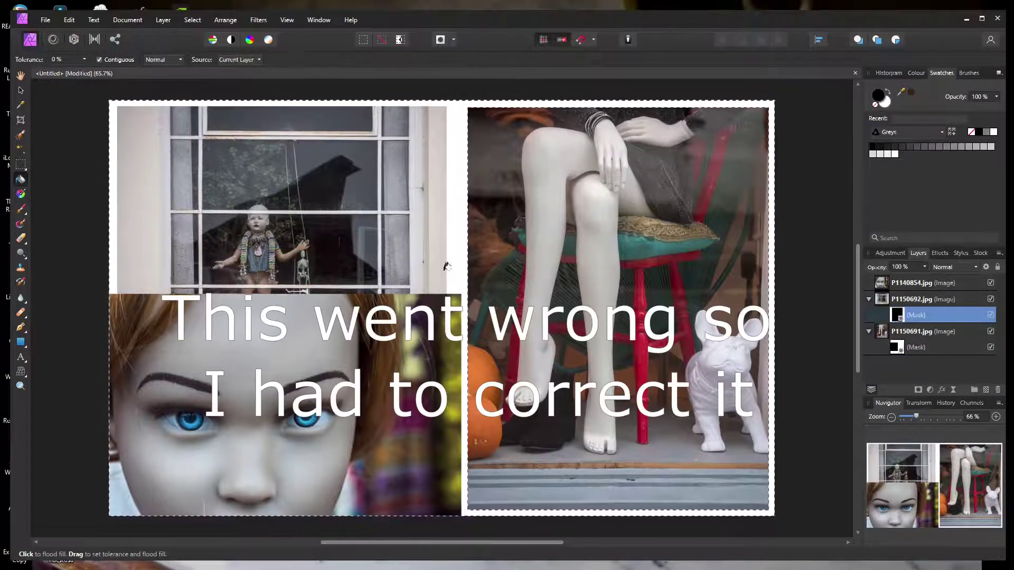
Clear the current pixel selection and draw a rectangular marquee over the window photo, extending across to the legs photo's edge
{"action": "left_click", "coordinate": [21, 165]}
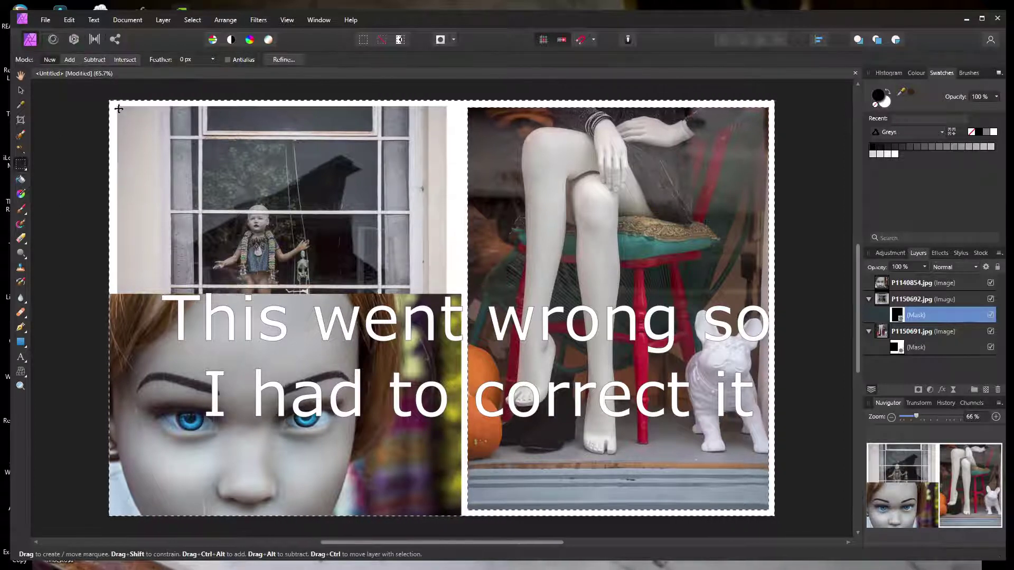
{"action": "left_click", "coordinate": [191, 20]}
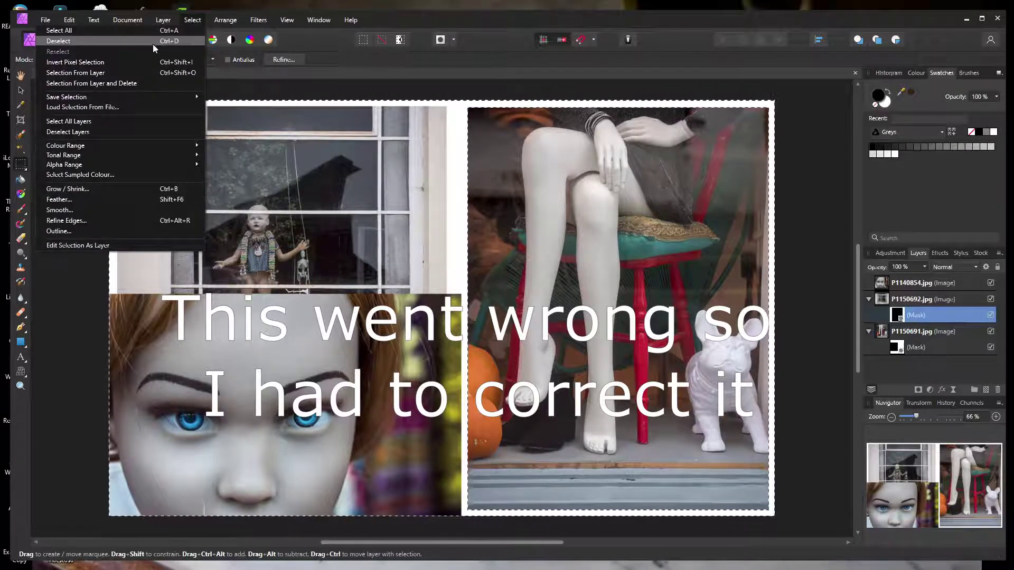
{"action": "left_click", "coordinate": [58, 41]}
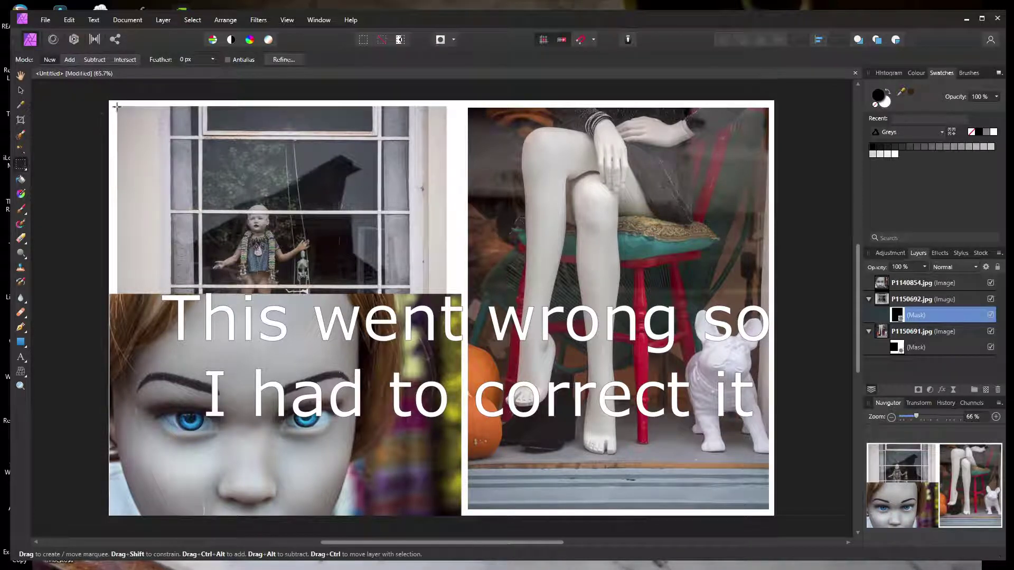
{"action": "left_click_drag", "start_coordinate": [118, 107], "coordinate": [461, 314]}
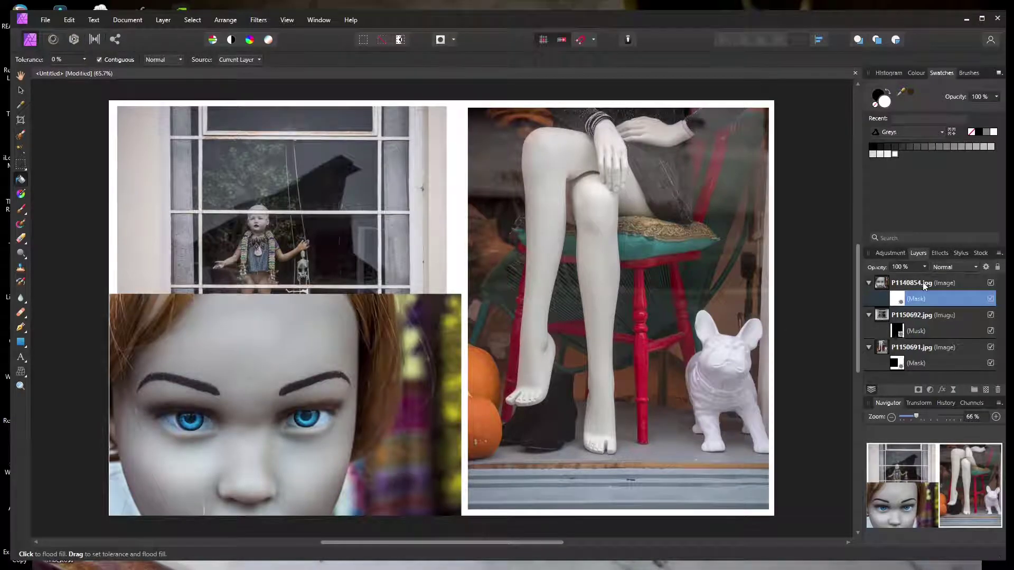
Move the mannequin face photo straight down, clear of the window photo
{"action": "left_click", "coordinate": [925, 286]}
{"action": "left_click", "coordinate": [22, 91]}
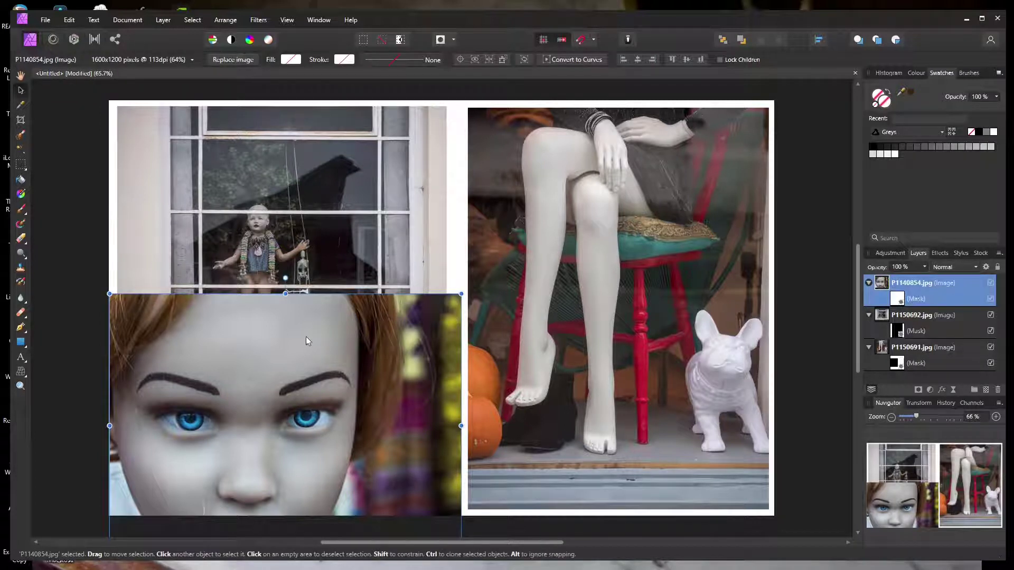
{"action": "left_click_drag", "start_coordinate": [307, 337], "coordinate": [306, 431]}
Flood fill the whole mask of the P1150692.jpg layer with black to hide the window photo
{"action": "left_click", "coordinate": [902, 332]}
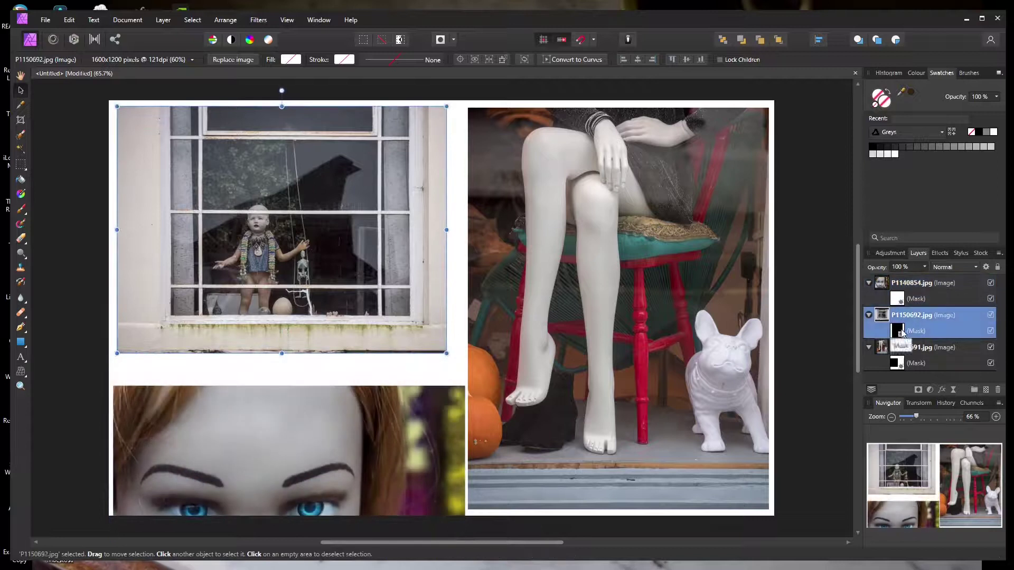
{"action": "left_click", "coordinate": [902, 331]}
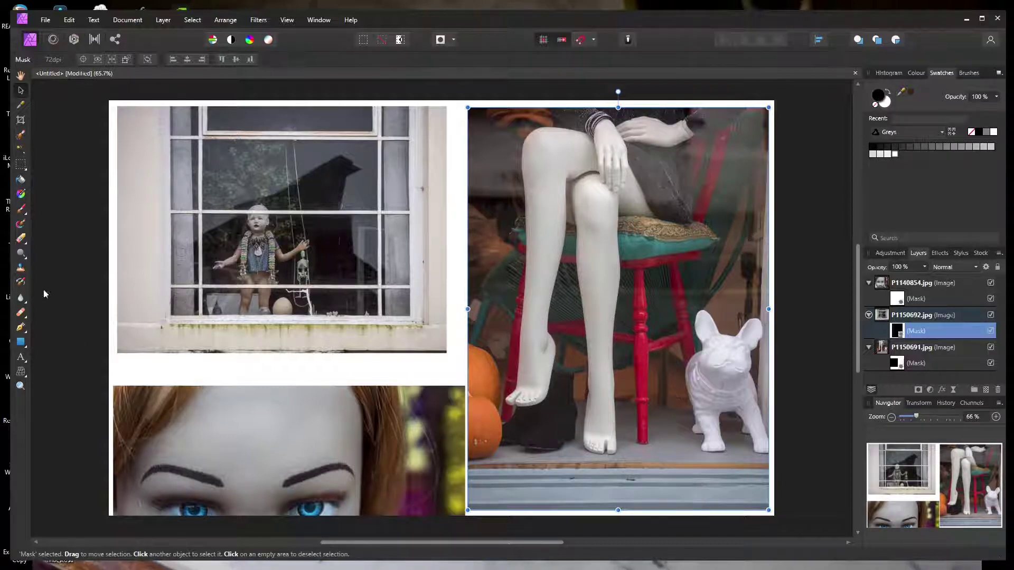
{"action": "left_click", "coordinate": [21, 181]}
{"action": "left_click", "coordinate": [307, 220]}
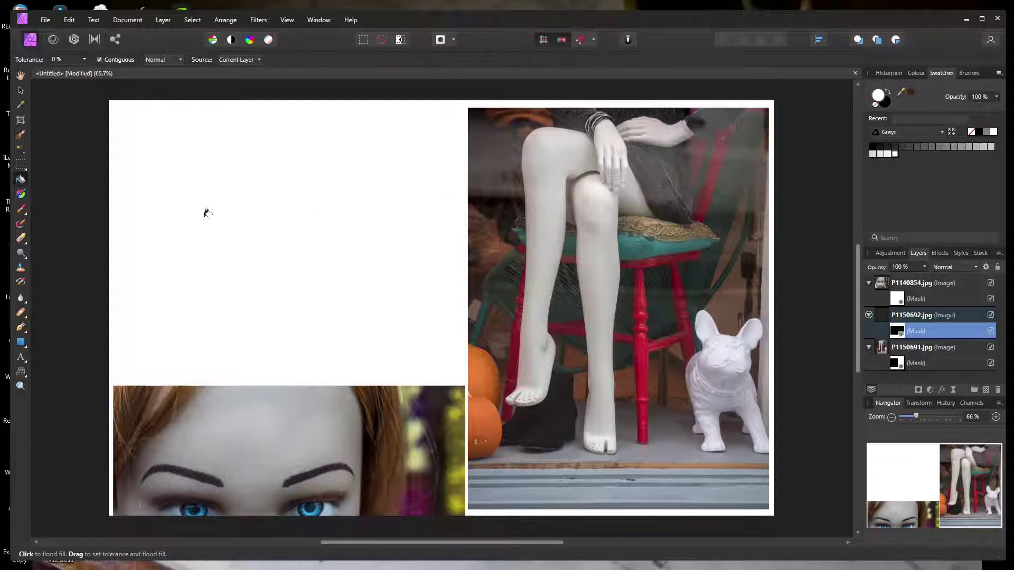
Reveal the window photo by flood filling its mask with white inside a rectangular marquee, and clear the selection
{"action": "left_click", "coordinate": [21, 165]}
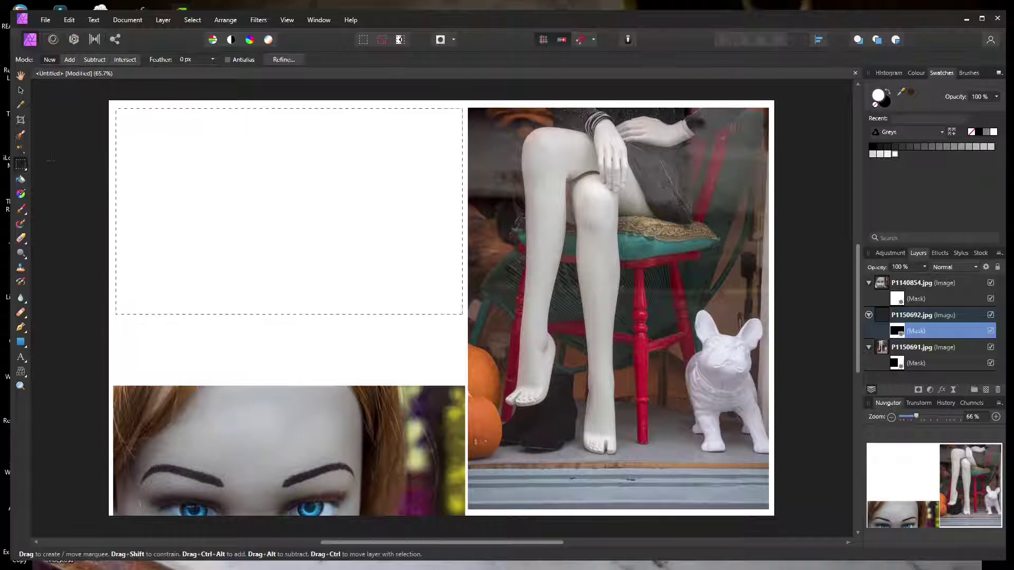
{"action": "left_click", "coordinate": [21, 180]}
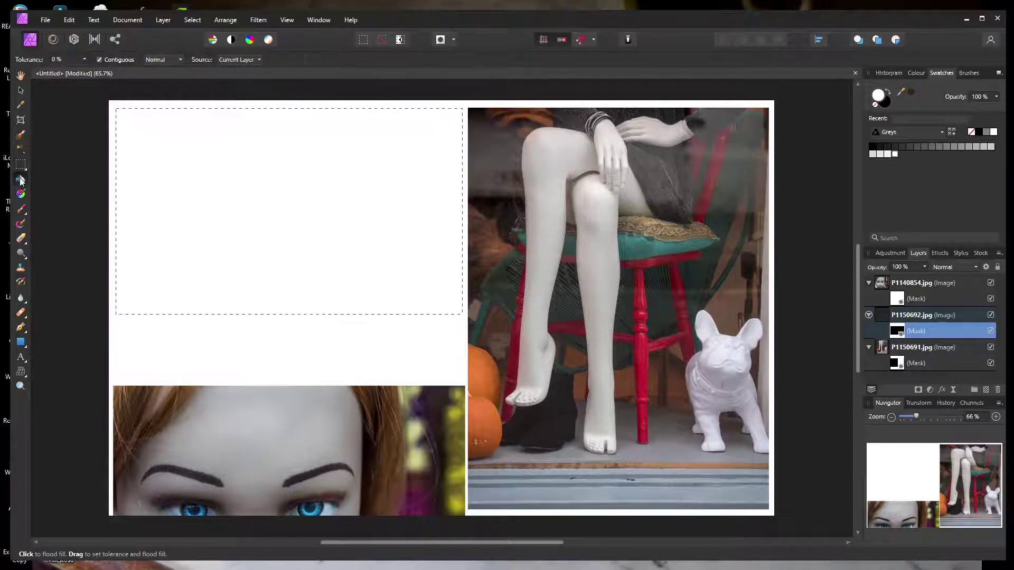
{"action": "left_click", "coordinate": [296, 187]}
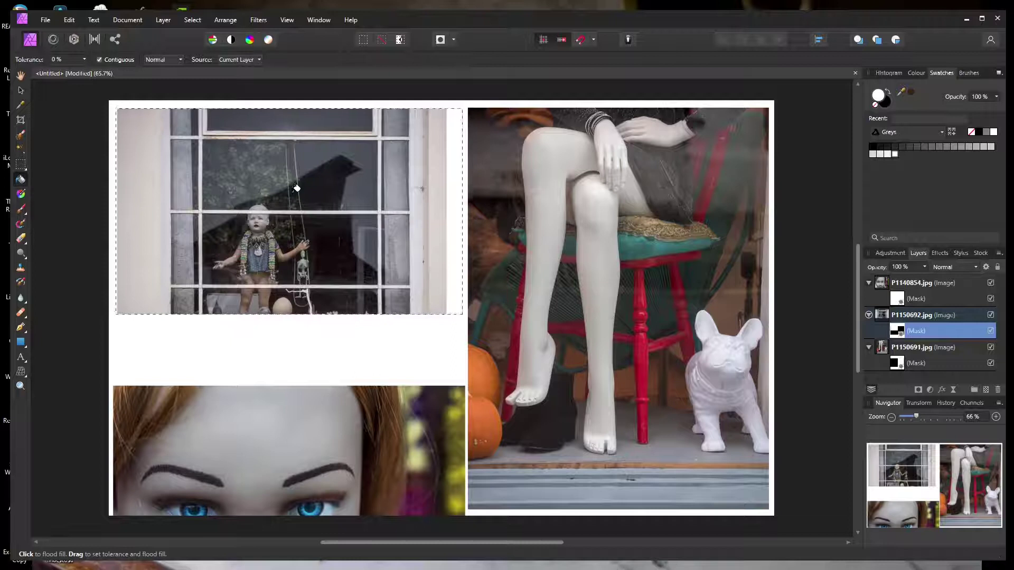
{"action": "left_click", "coordinate": [197, 20]}
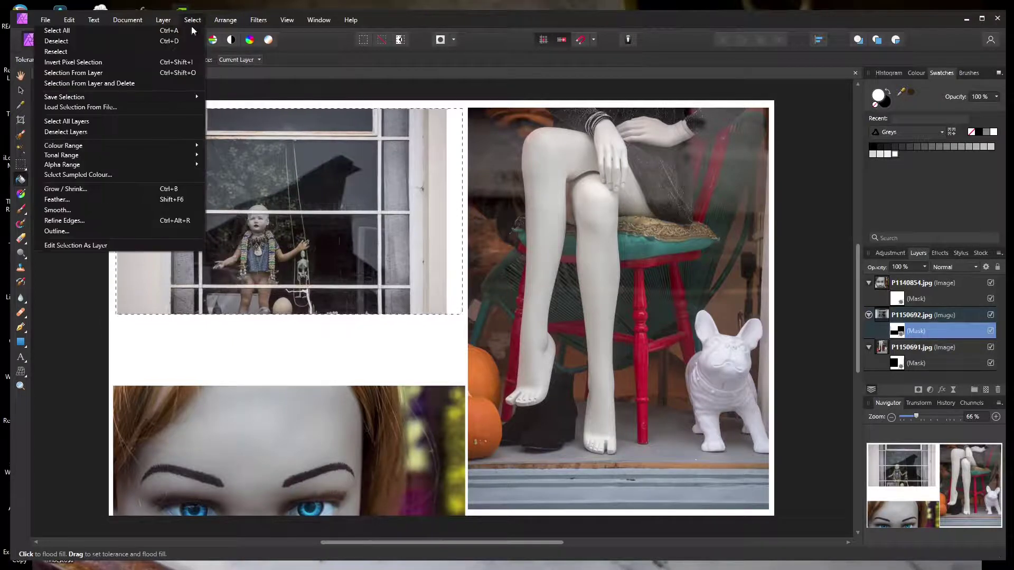
{"action": "left_click", "coordinate": [173, 41]}
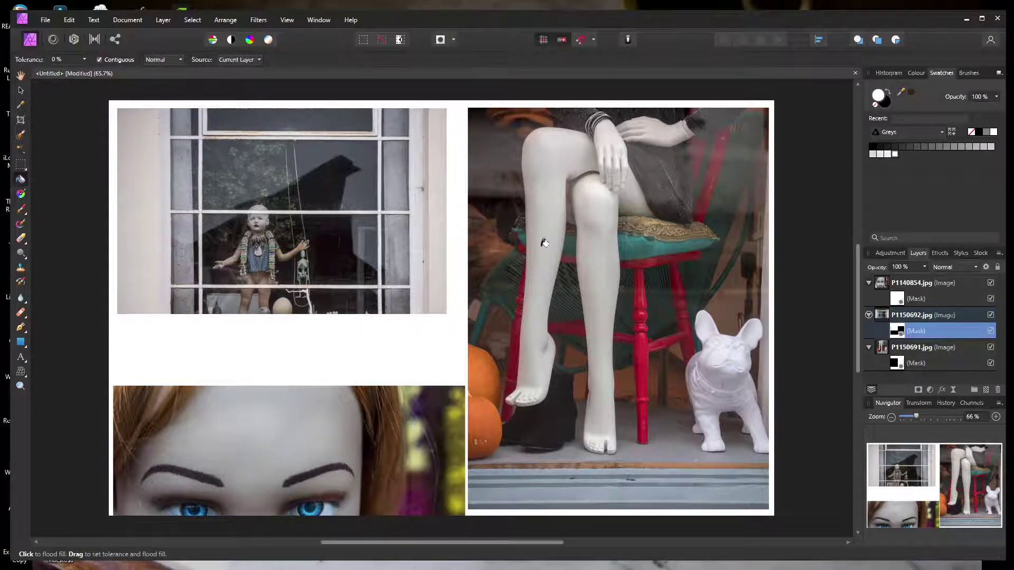
Draw a rectangular marquee framing the face photo's area below the window photo, and invert the pixel selection
{"action": "left_click", "coordinate": [911, 297]}
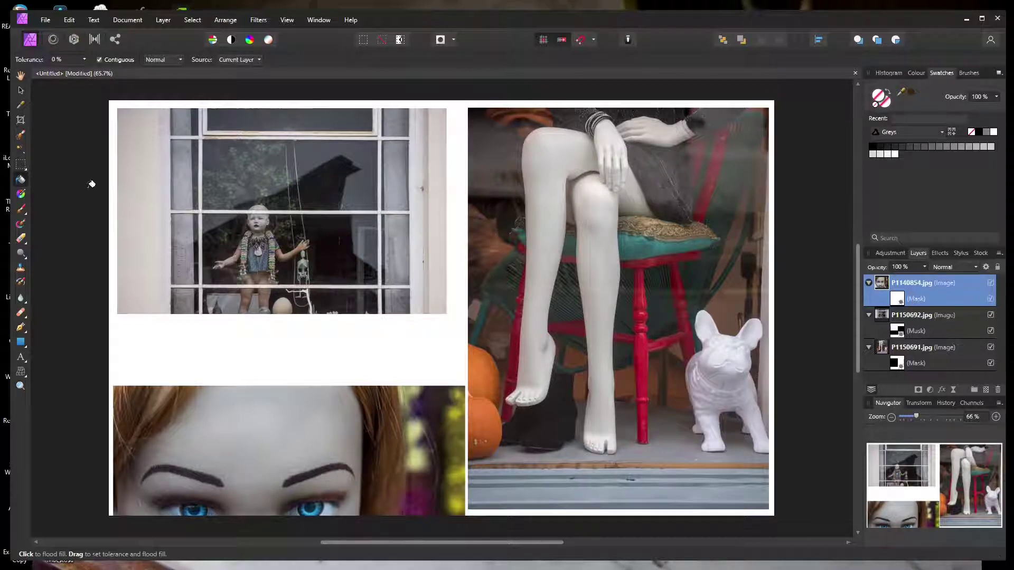
{"action": "left_click", "coordinate": [22, 165]}
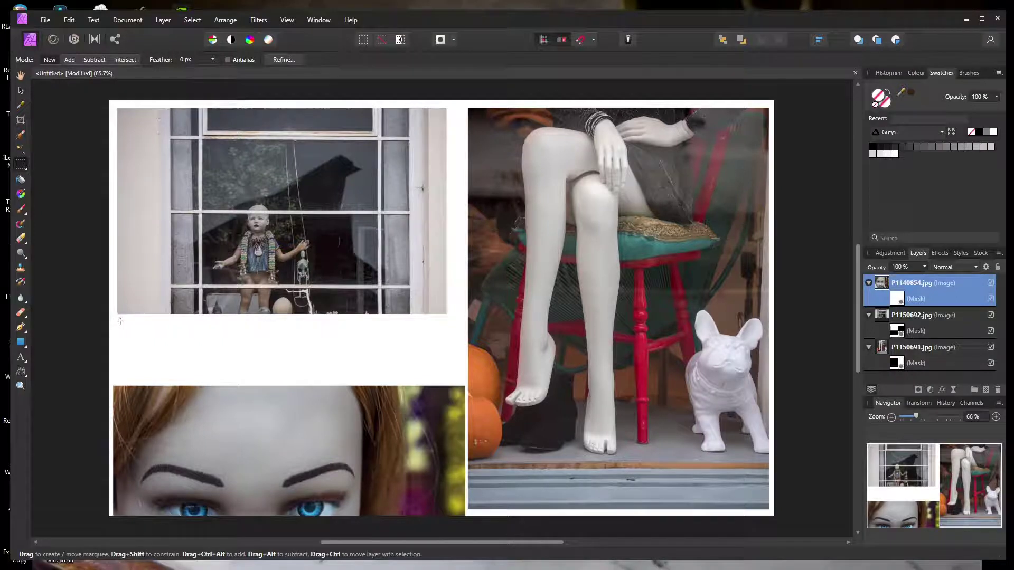
{"action": "left_click_drag", "start_coordinate": [222, 404], "coordinate": [463, 511]}
{"action": "left_click", "coordinate": [190, 20]}
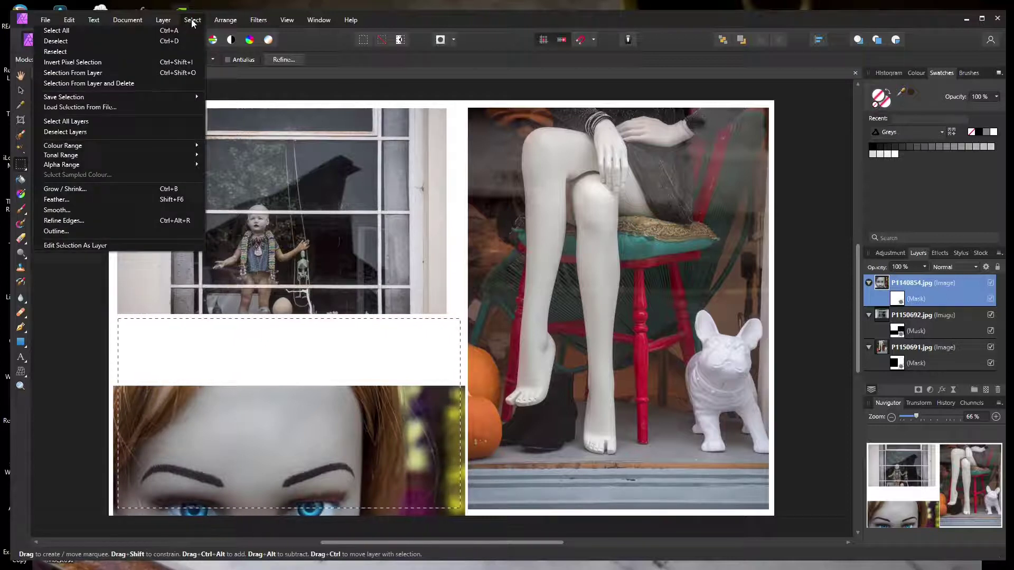
{"action": "left_click", "coordinate": [159, 62]}
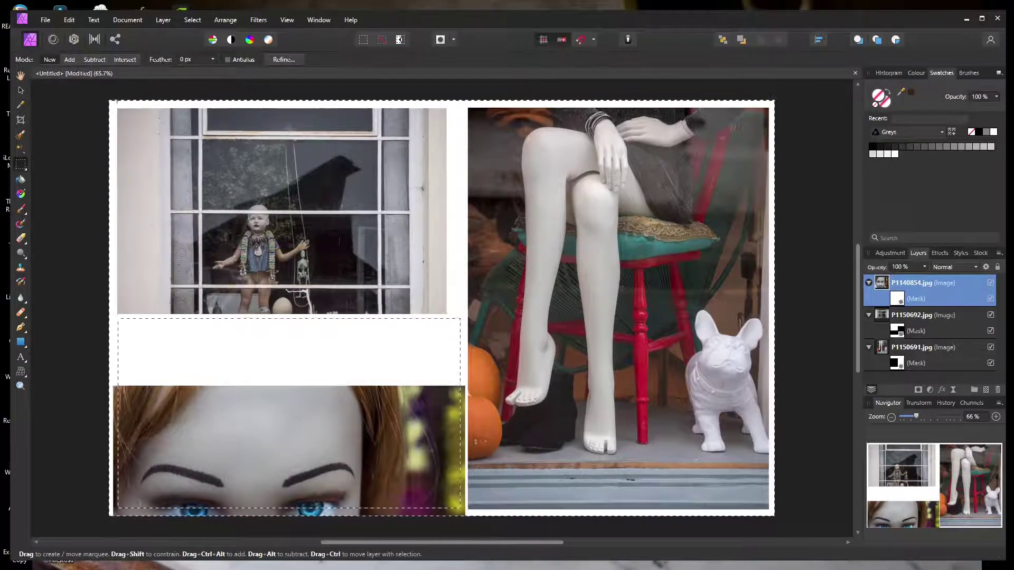
Flood fill the P1140854.jpg layer's mask with black everywhere outside the face photo's frame
{"action": "left_click", "coordinate": [19, 180]}
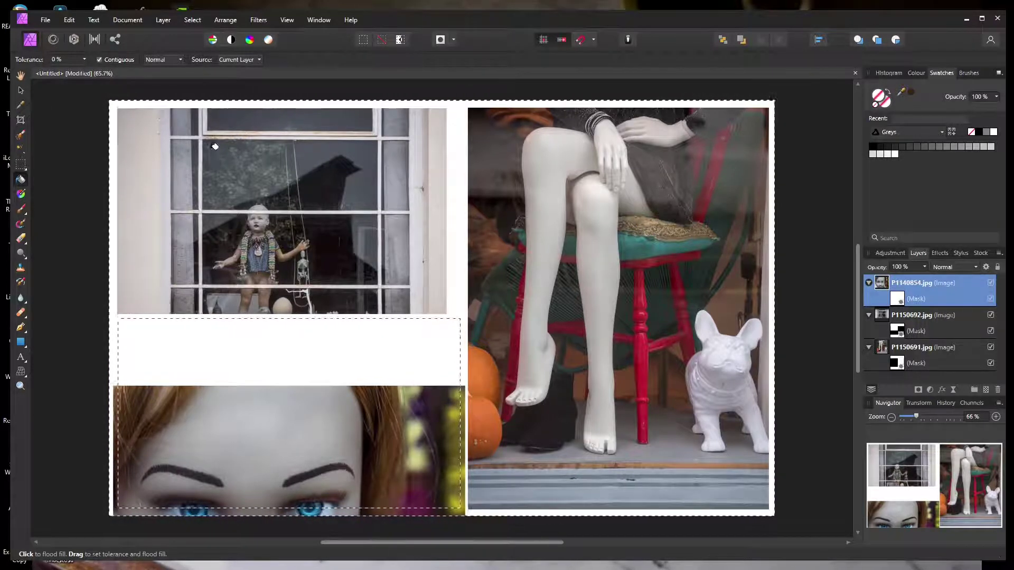
{"action": "left_click", "coordinate": [901, 297]}
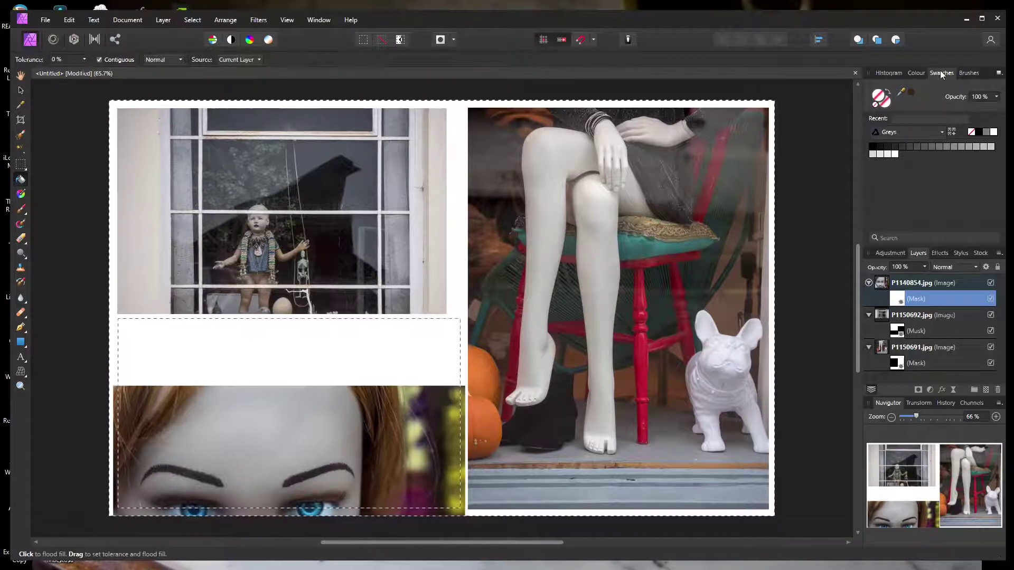
{"action": "left_click", "coordinate": [980, 132]}
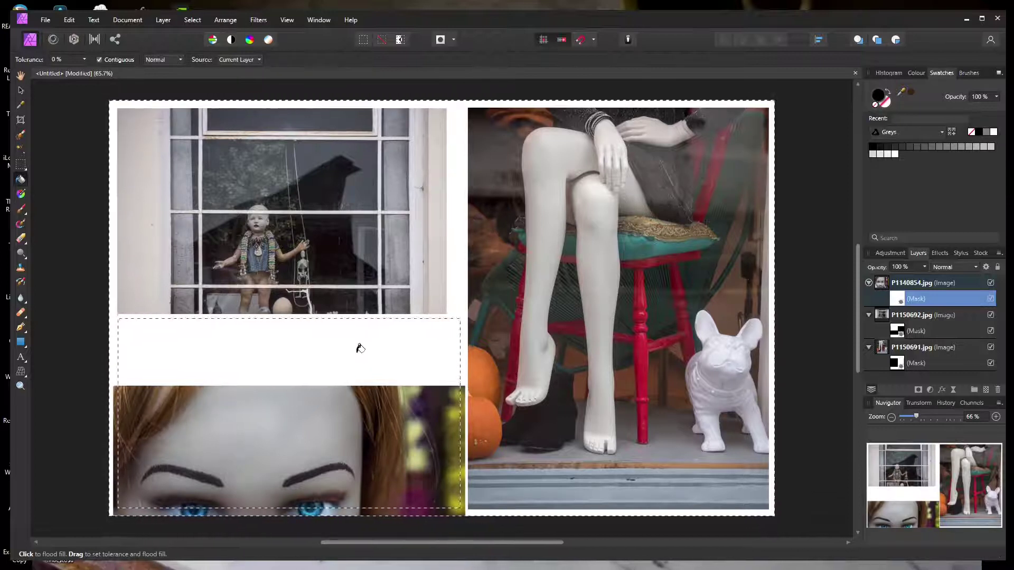
{"action": "left_click", "coordinate": [461, 205]}
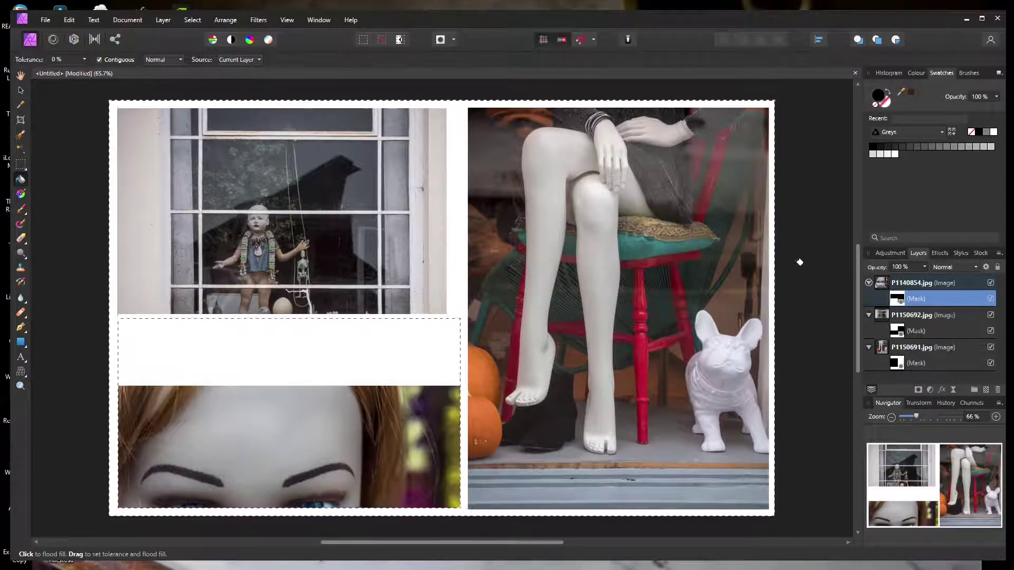
Lock the face photo's children, then scale the photo to about 68% and reposition it so the face fills its mask frame
{"action": "left_click", "coordinate": [21, 90]}
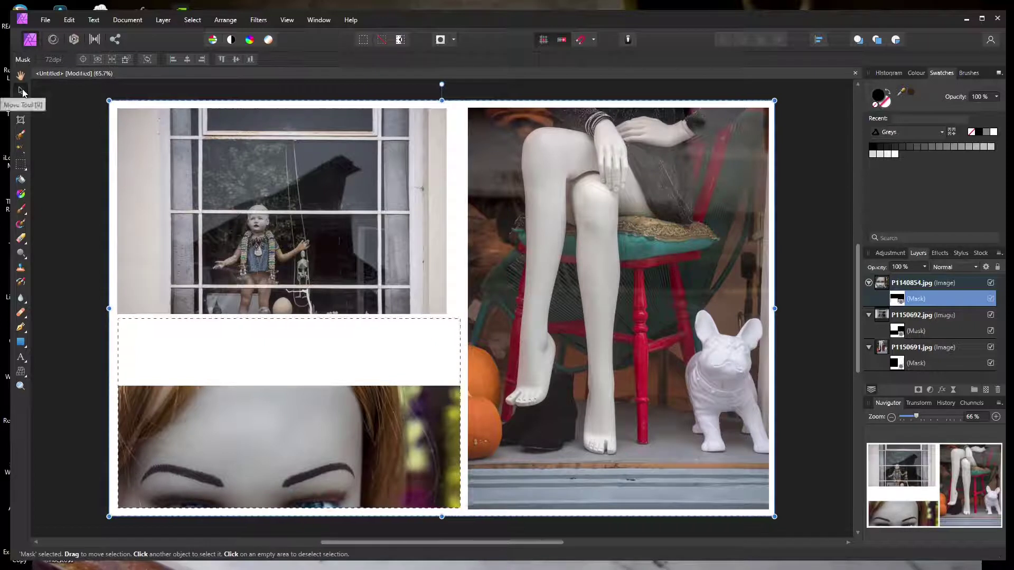
{"action": "left_click", "coordinate": [914, 284]}
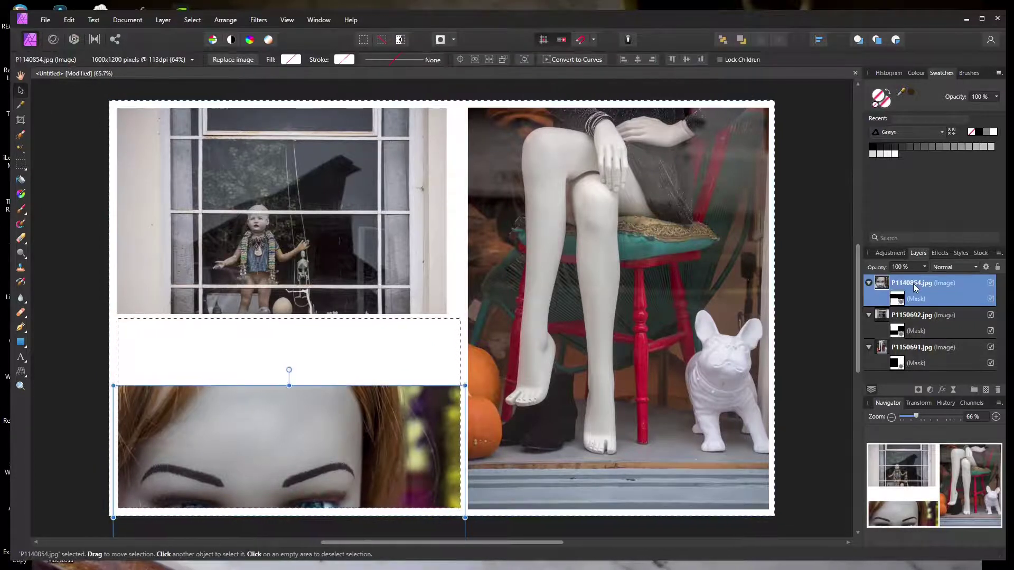
{"action": "left_click", "coordinate": [721, 59]}
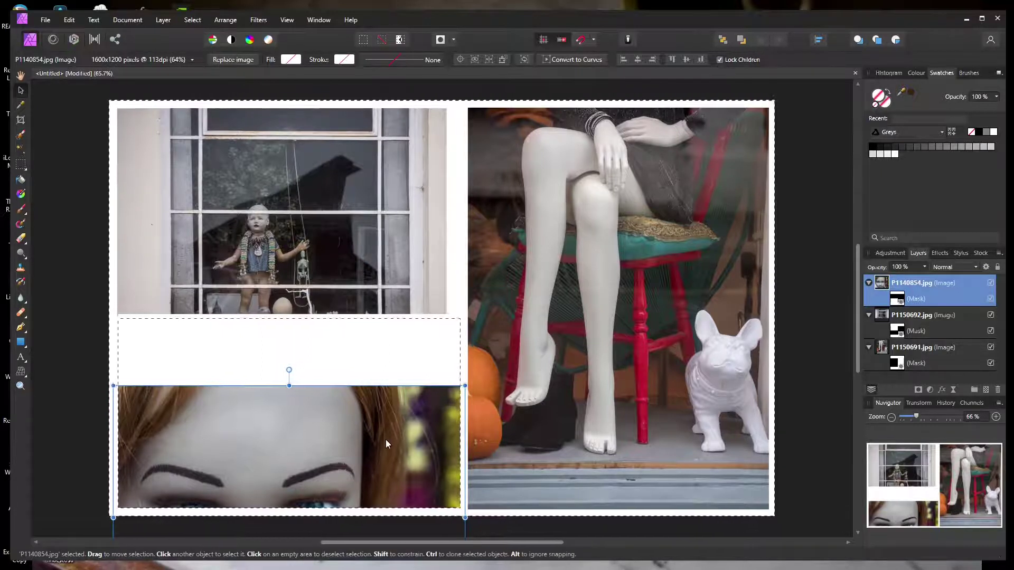
{"action": "left_click_drag", "start_coordinate": [385, 439], "coordinate": [392, 322]}
{"action": "left_click_drag", "start_coordinate": [469, 269], "coordinate": [496, 258]}
{"action": "left_click_drag", "start_coordinate": [397, 357], "coordinate": [397, 348]}
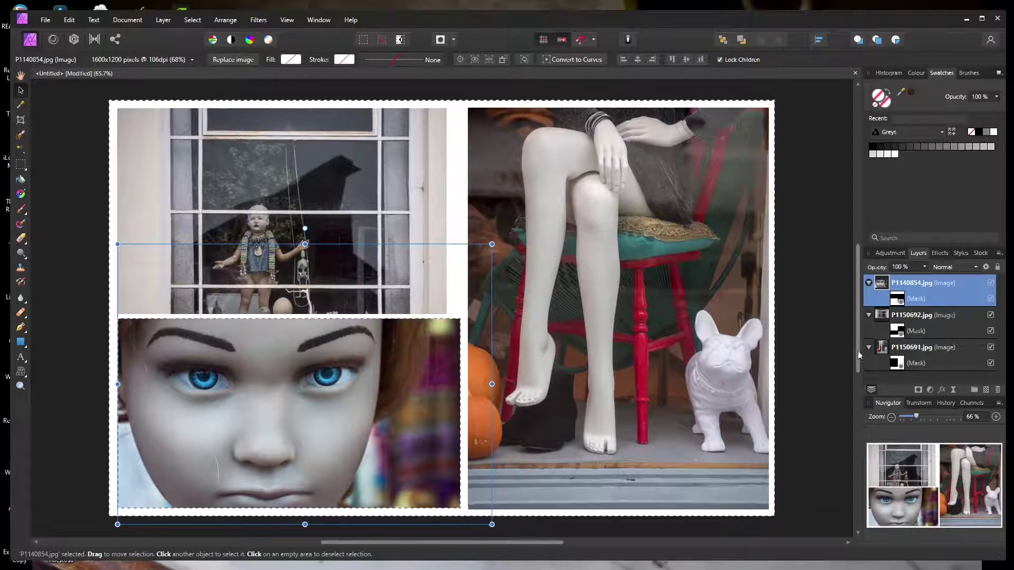
Scale the window photo to about 65% and move it up within its mask frame to show the windowsill
{"action": "left_click", "coordinate": [901, 319]}
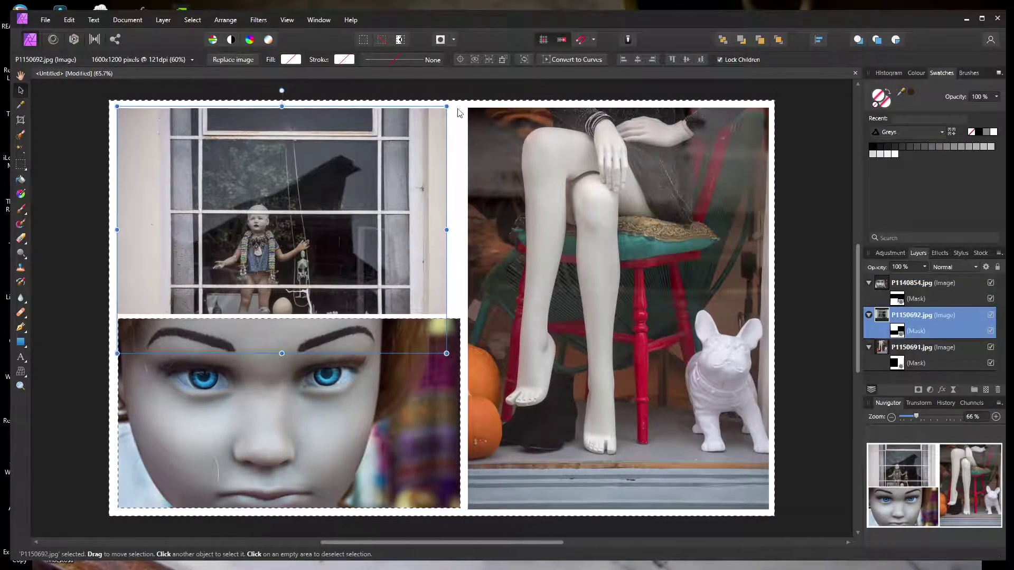
{"action": "left_click_drag", "start_coordinate": [446, 106], "coordinate": [481, 96]}
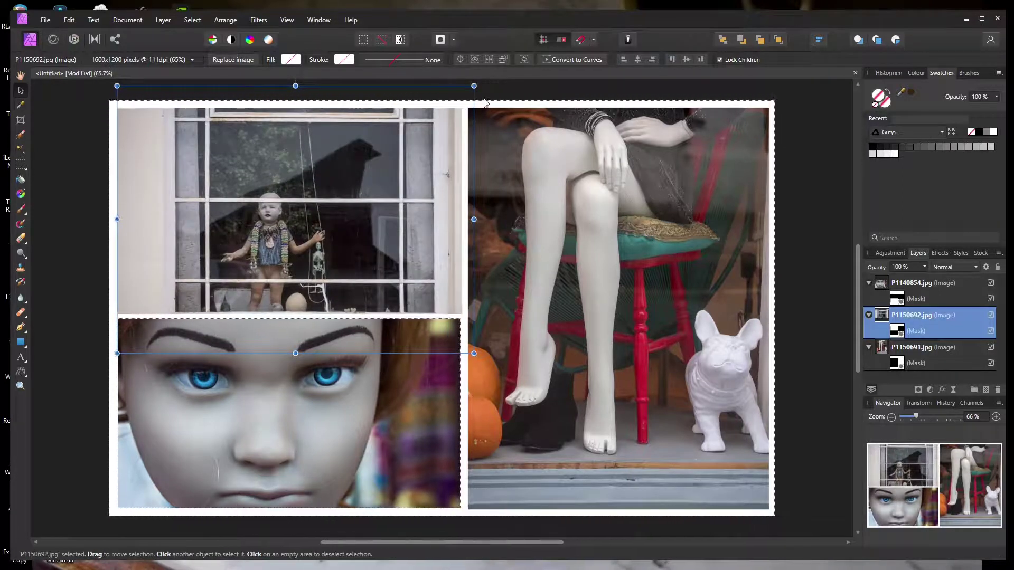
{"action": "left_click_drag", "start_coordinate": [419, 157], "coordinate": [421, 140]}
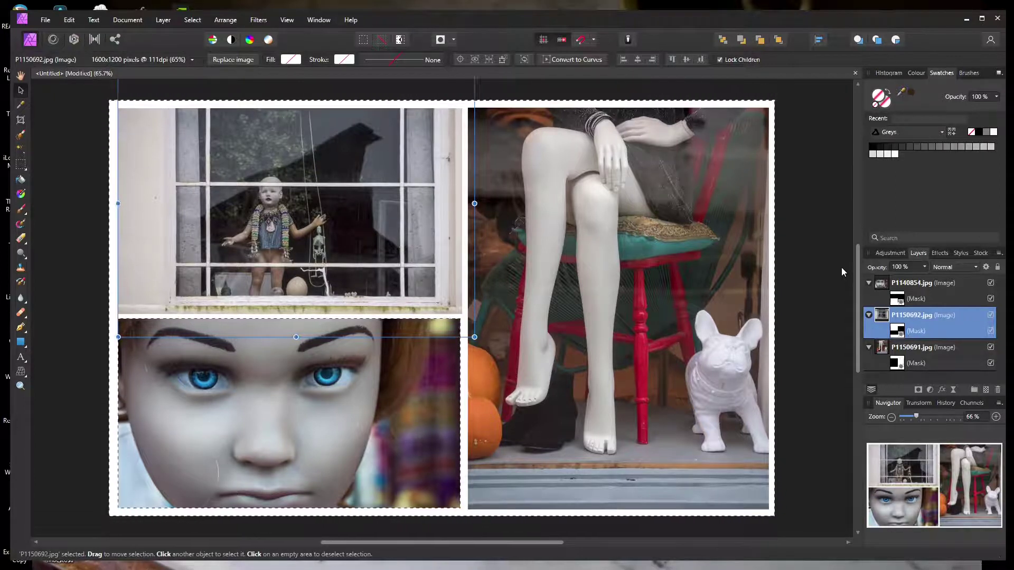
Scale the legs photo to about 101% and reposition it to fill its mask frame, finishing with the P1140854.jpg layer selected
{"action": "left_click", "coordinate": [922, 350]}
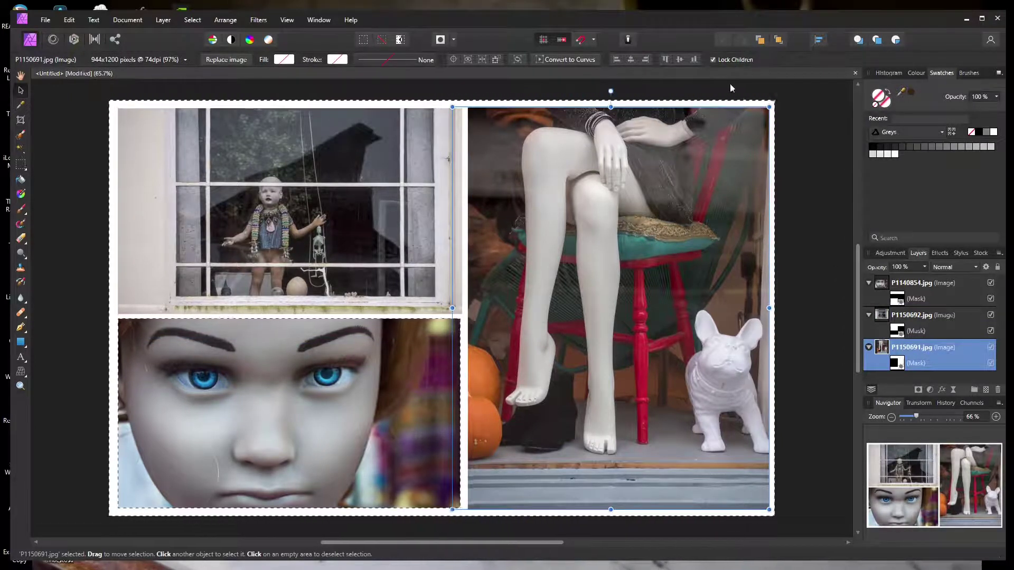
{"action": "mouse_move", "coordinate": [697, 202]}
{"action": "left_mouse_down"}
{"action": "mouse_move", "coordinate": [684, 205]}
{"action": "mouse_move", "coordinate": [690, 217]}
{"action": "left_mouse_up"}
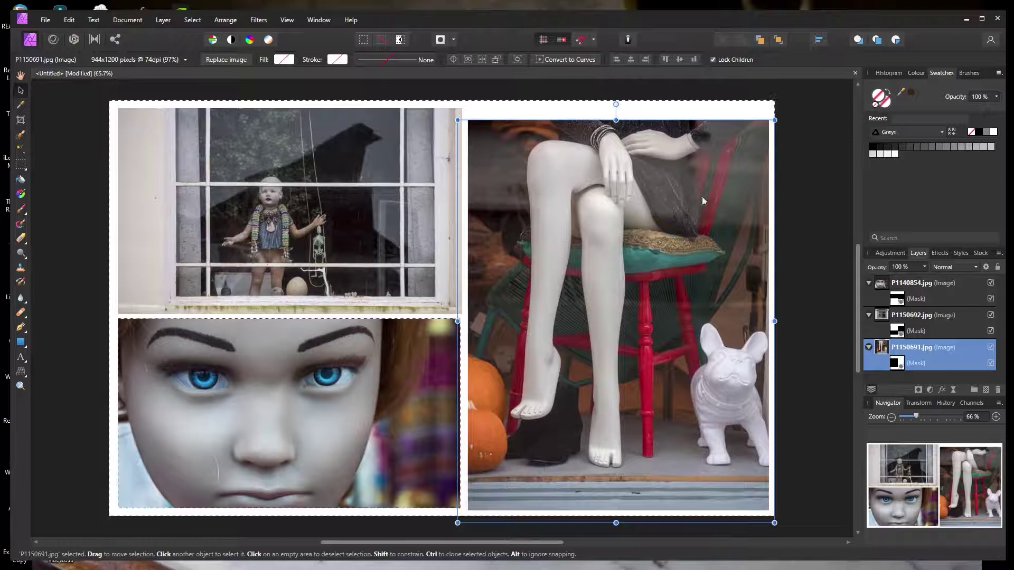
{"action": "left_click_drag", "start_coordinate": [775, 120], "coordinate": [776, 93]}
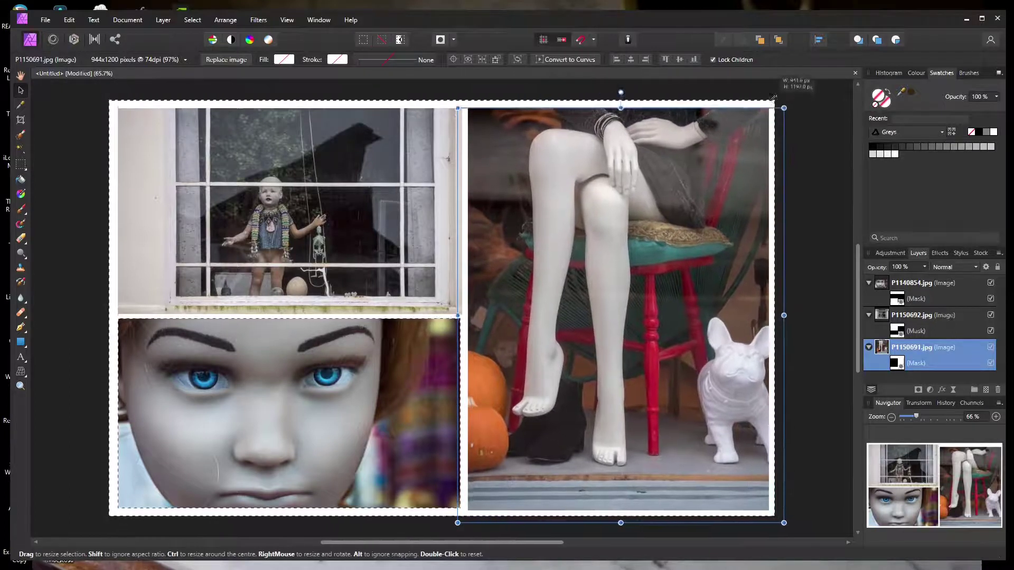
{"action": "mouse_move", "coordinate": [738, 126]}
{"action": "left_mouse_down"}
{"action": "mouse_move", "coordinate": [739, 135]}
{"action": "mouse_move", "coordinate": [729, 132]}
{"action": "left_mouse_up"}
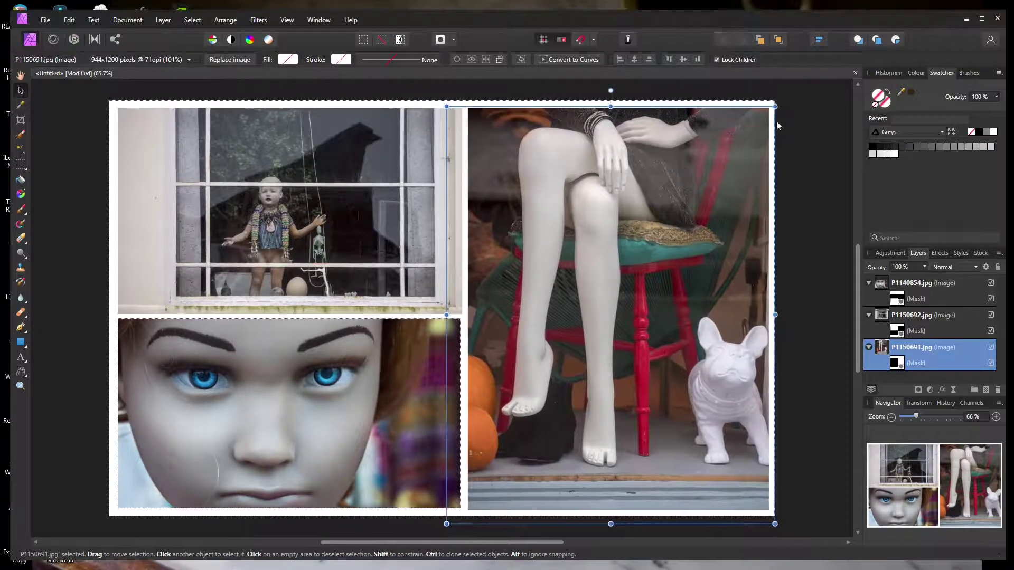
{"action": "left_click", "coordinate": [915, 284]}
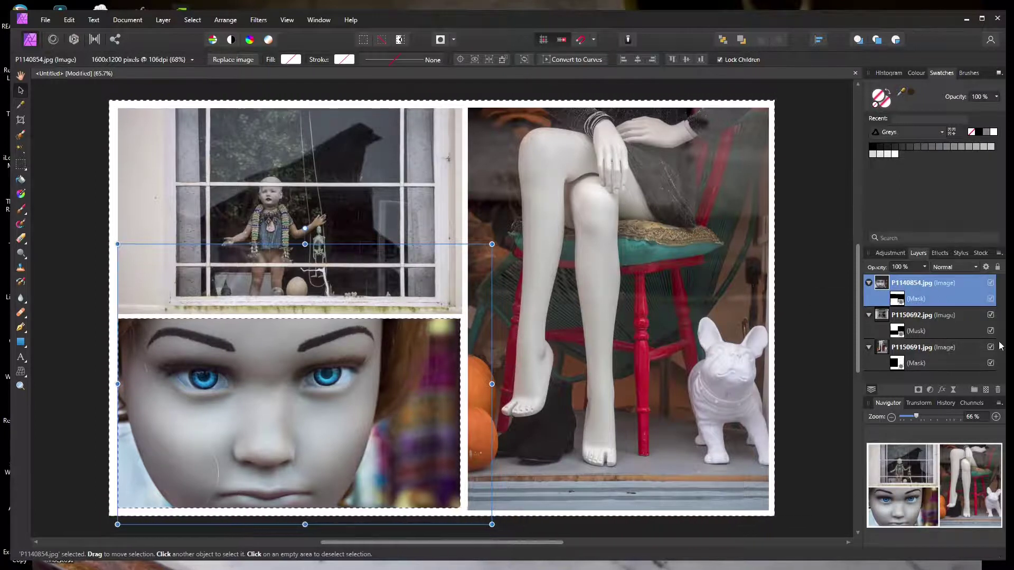
Add a new pixel layer and move it beneath the P1150691.jpg image layer
{"action": "left_click", "coordinate": [934, 361]}
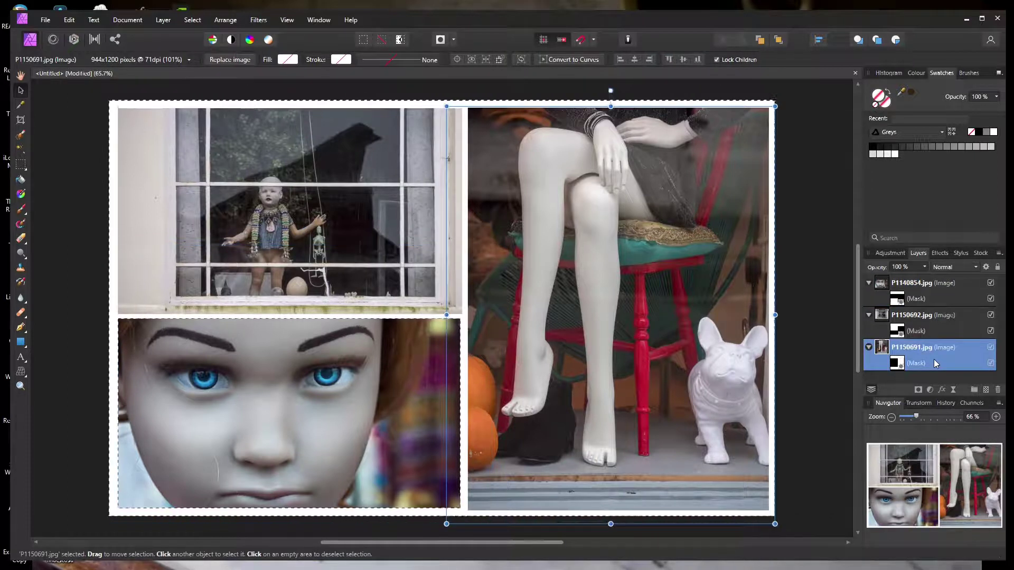
{"action": "left_click", "coordinate": [986, 389]}
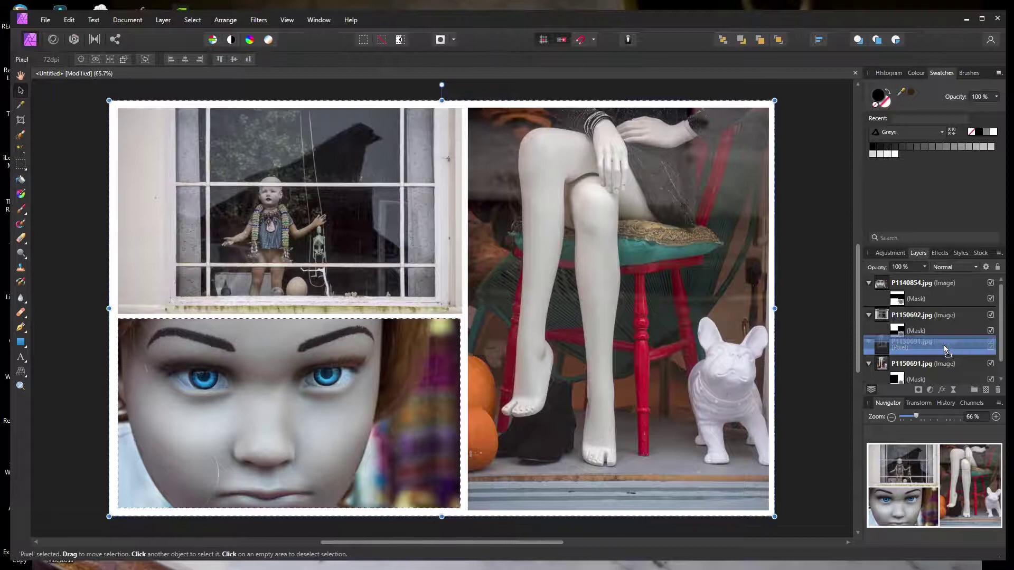
{"action": "key", "text": "ctrl+bracketleft"}
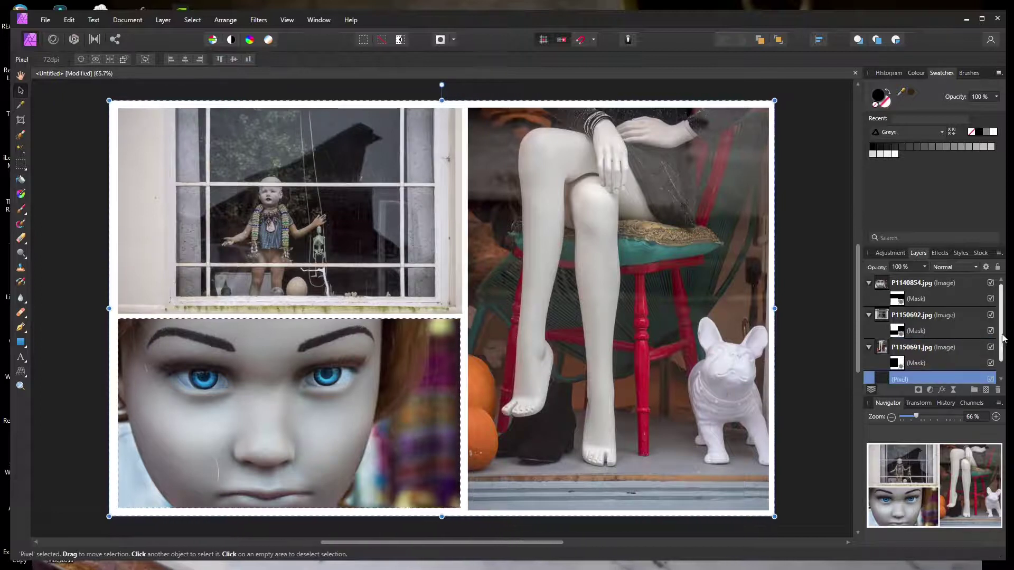
{"action": "scroll", "coordinate": [883, 365], "scroll_direction": "down", "scroll_amount": 1}
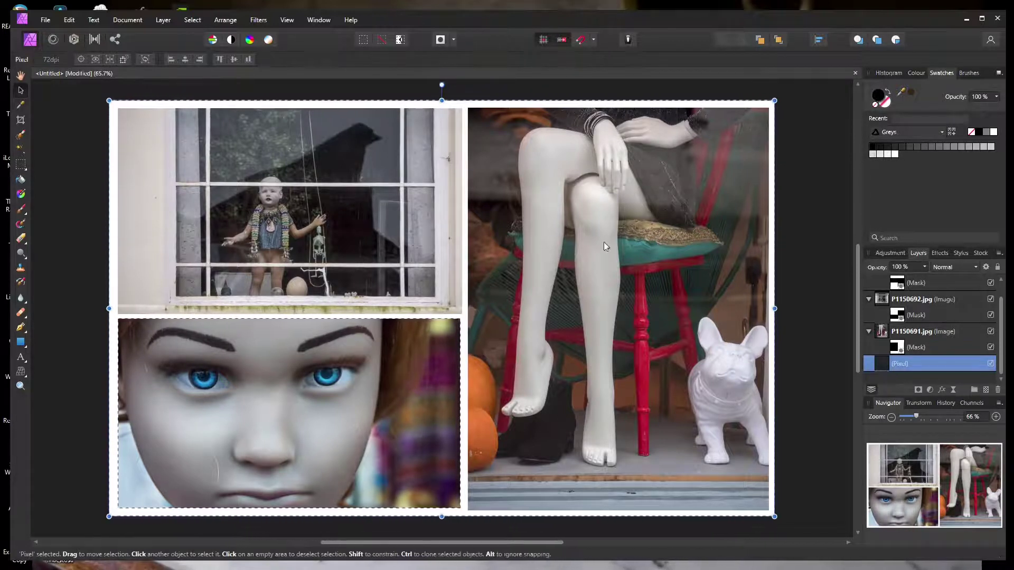
Sample the beige colour just below the windowsill in the window photo and flood fill the new pixel layer with it as the panel's background
{"action": "left_click", "coordinate": [21, 106]}
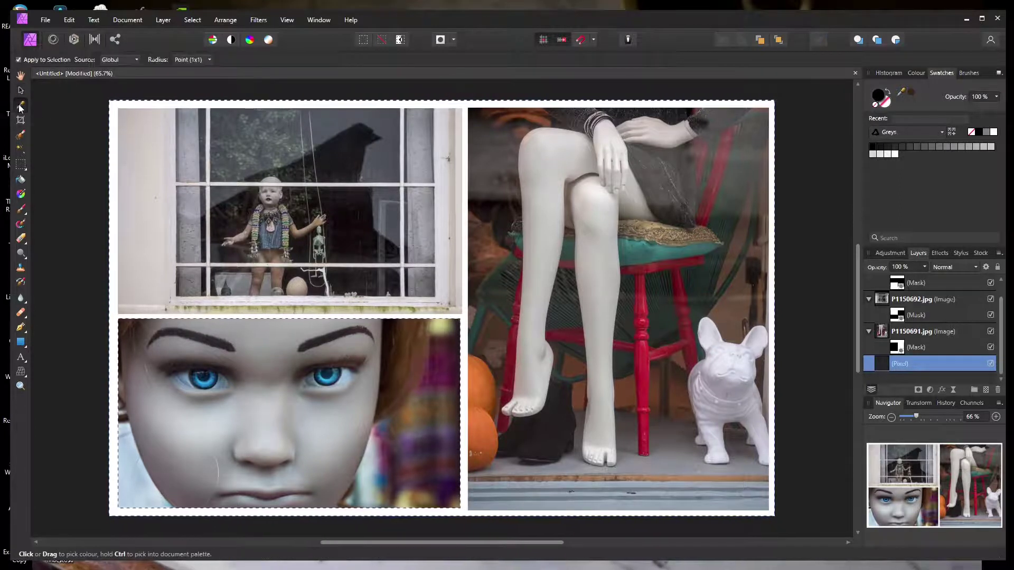
{"action": "left_click", "coordinate": [337, 309]}
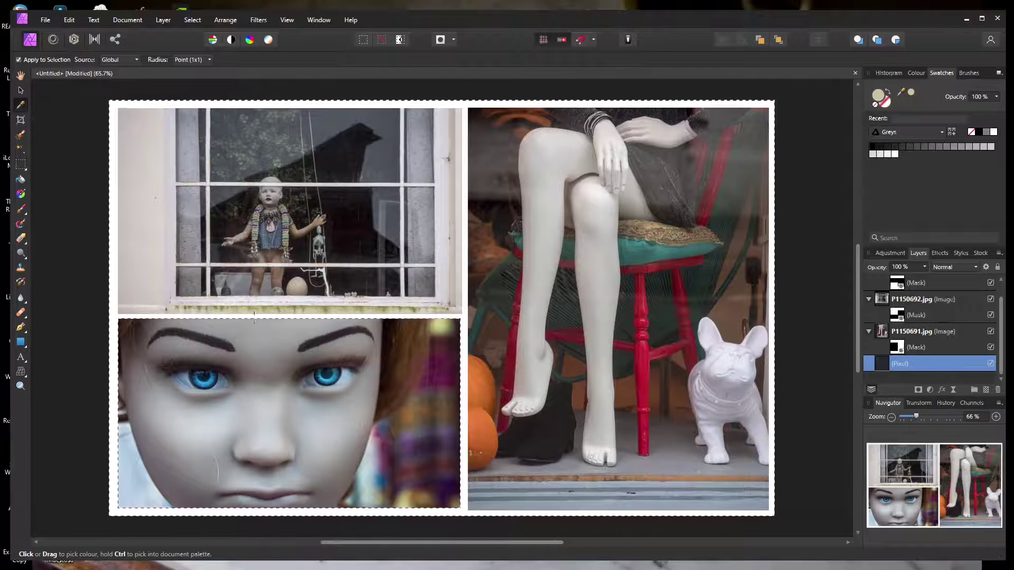
{"action": "left_click", "coordinate": [21, 181]}
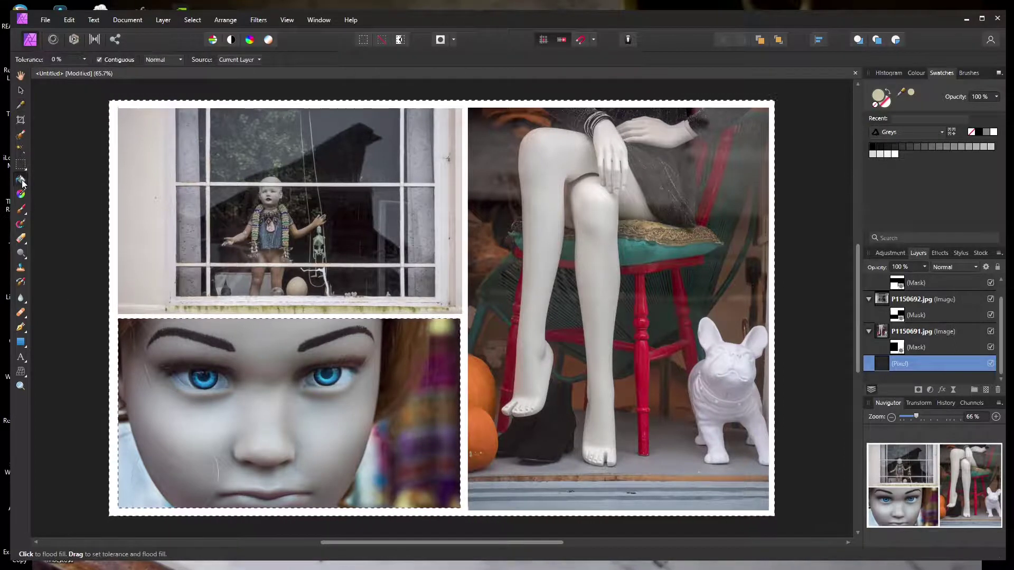
{"action": "left_click", "coordinate": [469, 246]}
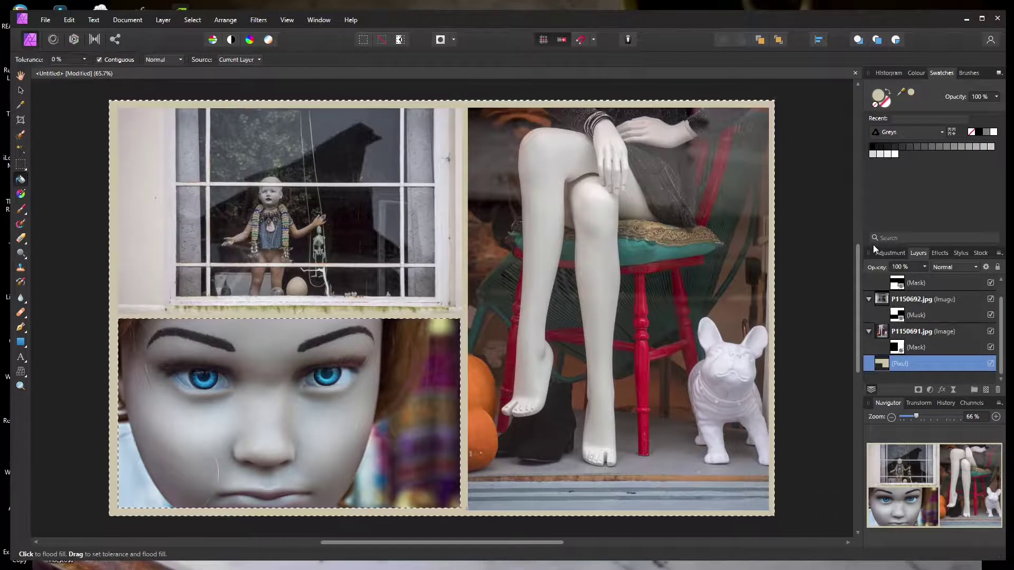
Save the document as Panel-1.afphoto in the PDI Panels folder
{"action": "left_click", "coordinate": [46, 20]}
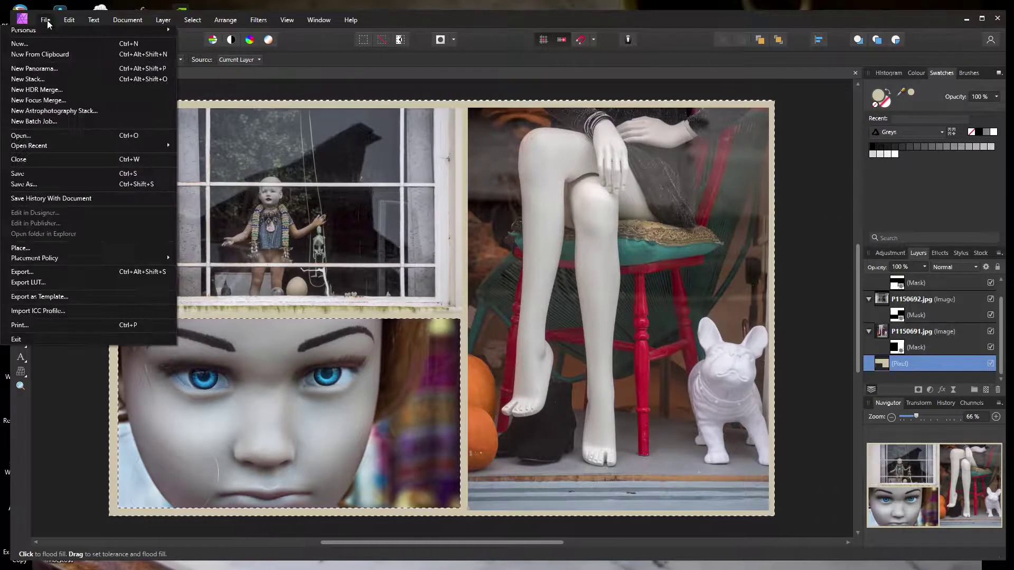
{"action": "left_click", "coordinate": [52, 183]}
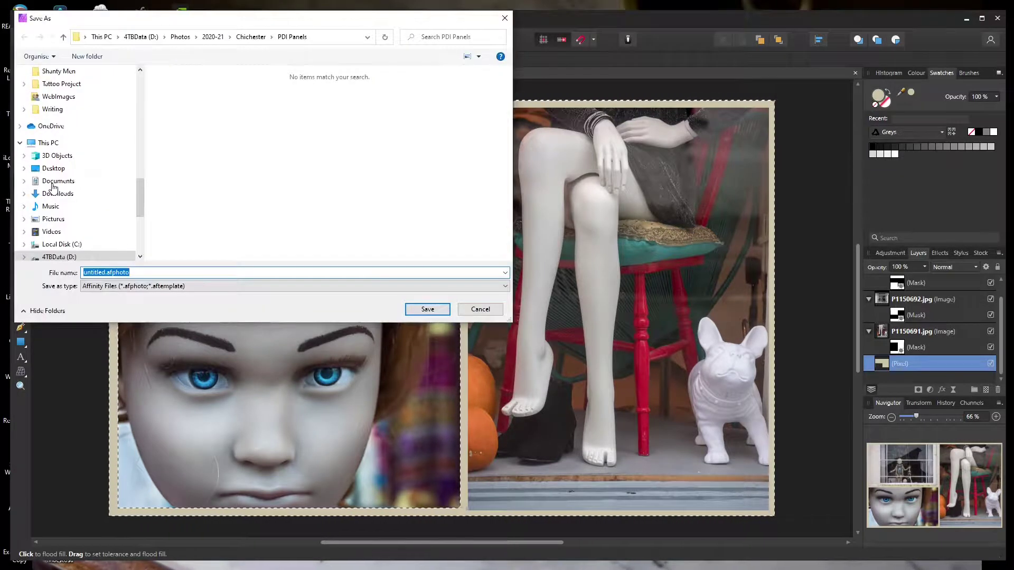
{"action": "left_click", "coordinate": [245, 273]}
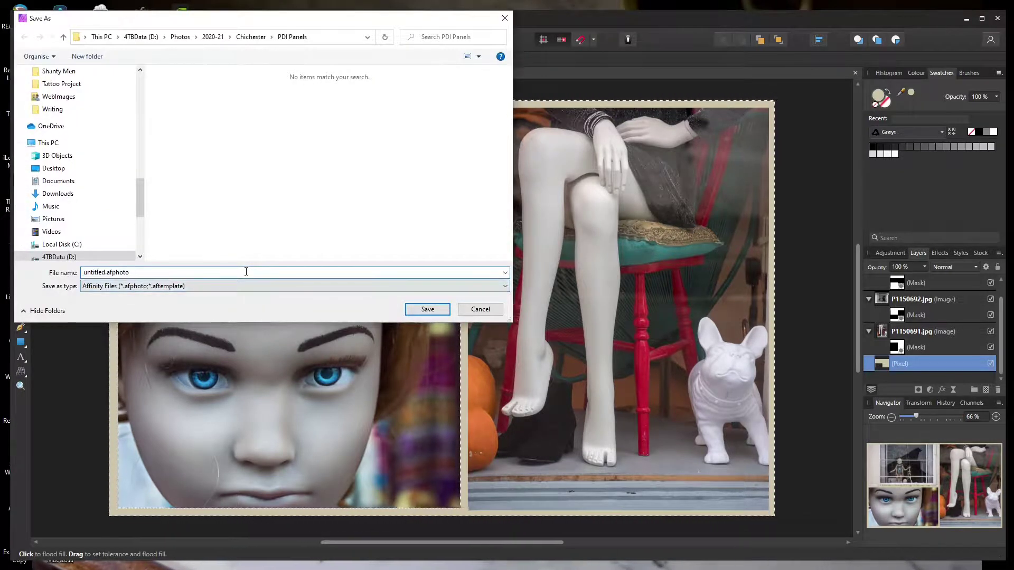
{"action": "key", "text": "Home"}
{"action": "key", "text": "shift+Right"}
{"action": "key", "text": "shift+Right"}
{"action": "key", "text": "shift+Right"}
{"action": "key", "text": "shift+Right"}
{"action": "key", "text": "shift+Right"}
{"action": "key", "text": "shift+Right"}
{"action": "key", "text": "shift+Right"}
{"action": "key", "text": "shift+Right"}
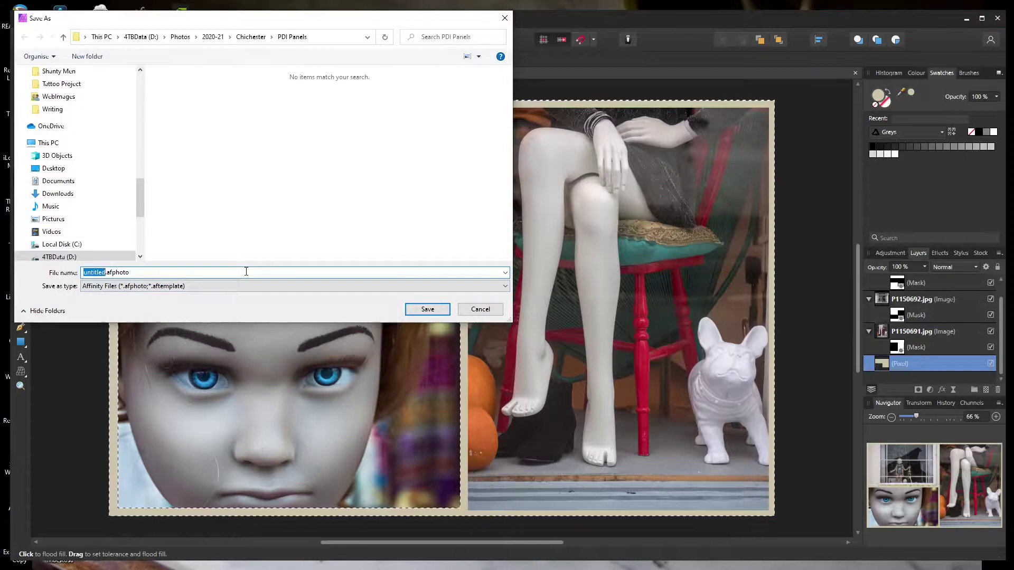
{"action": "type", "text": "Panel-"}
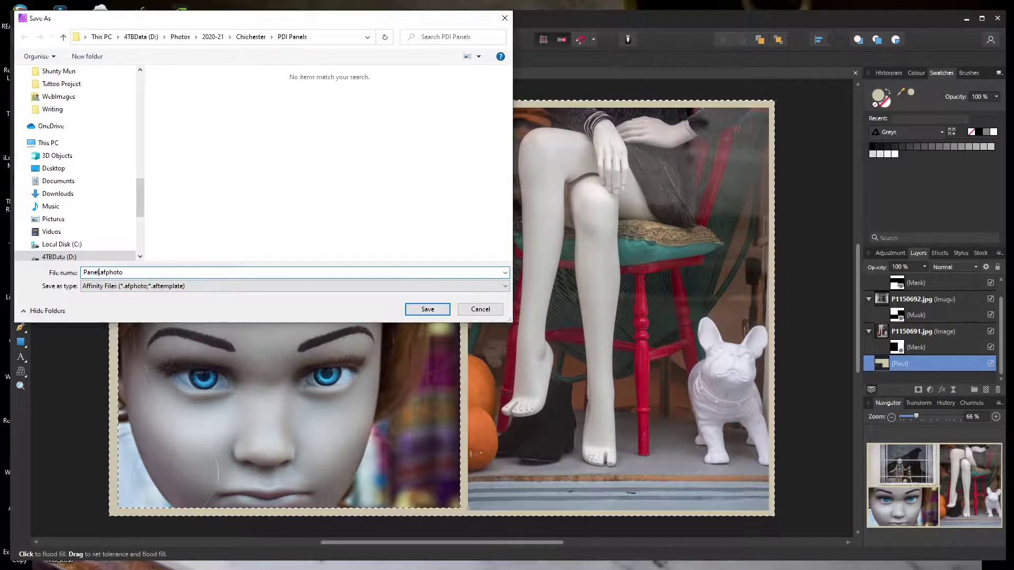
{"action": "type", "text": "1"}
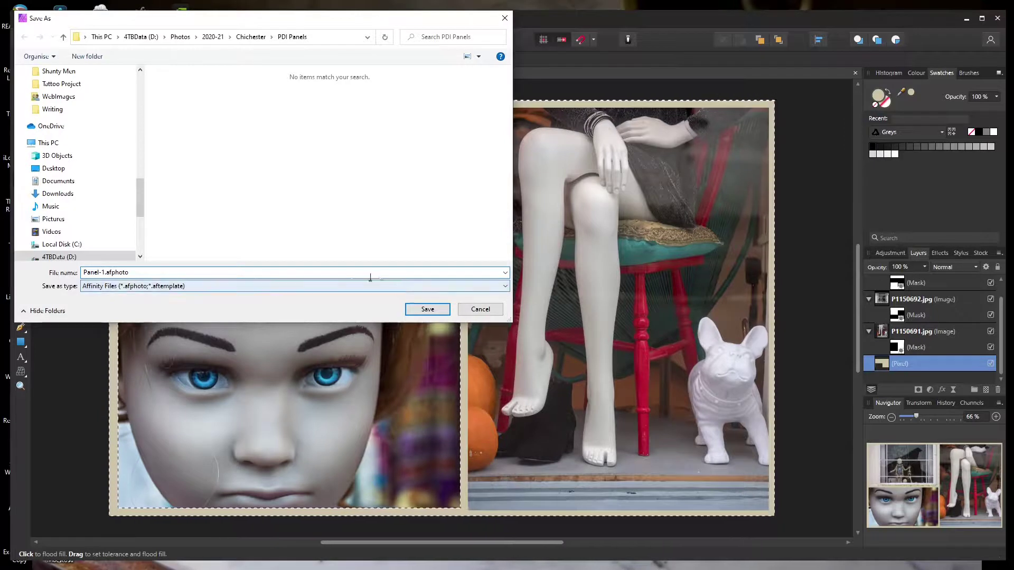
{"action": "left_click", "coordinate": [429, 310]}
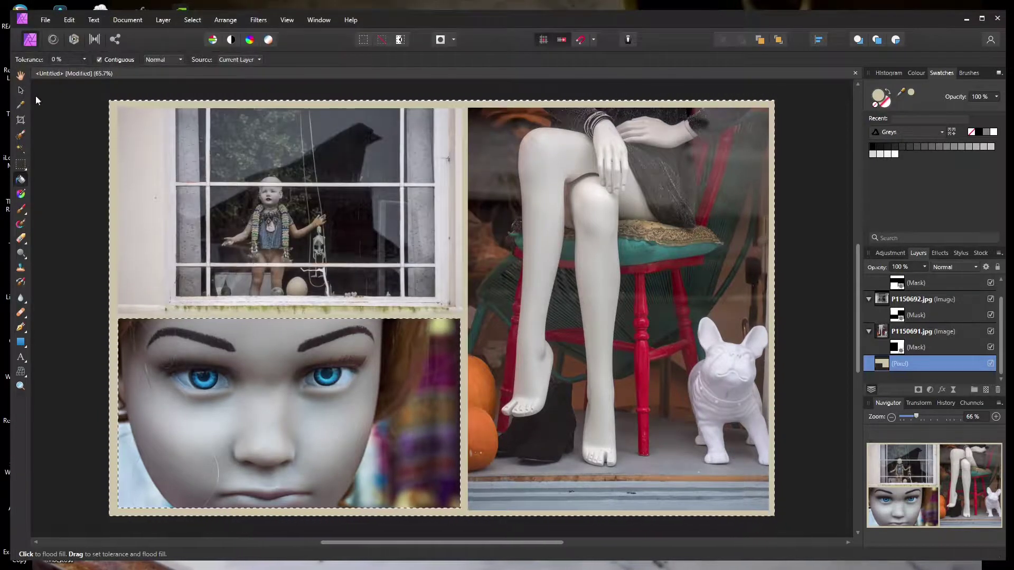
Export the whole document as a best-quality JPEG at 1920 × 1200 px, named Panel-1.jpg, in the PDI Panels folder
{"action": "left_click", "coordinate": [47, 21]}
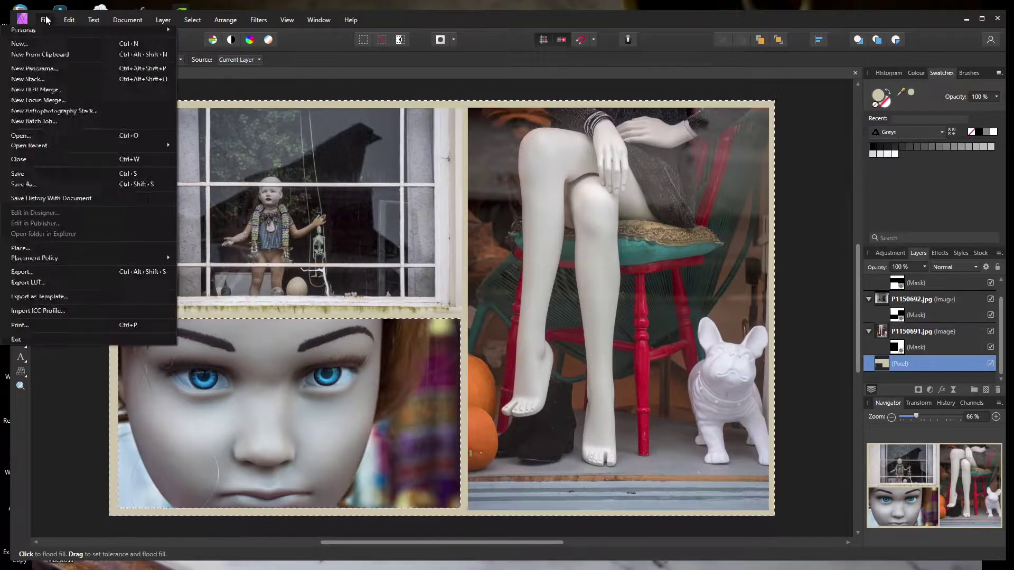
{"action": "left_click", "coordinate": [46, 271]}
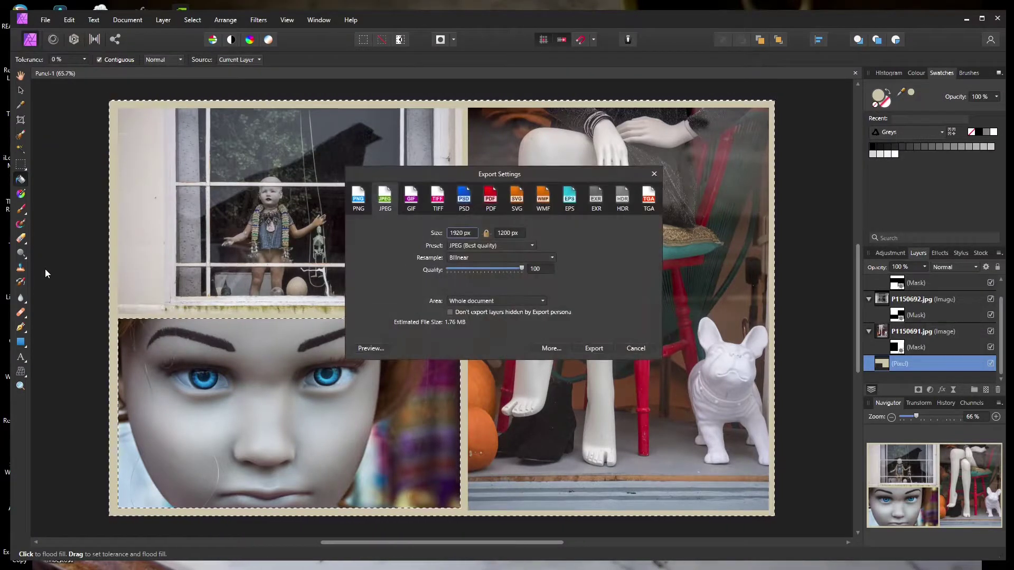
{"action": "left_click", "coordinate": [596, 347]}
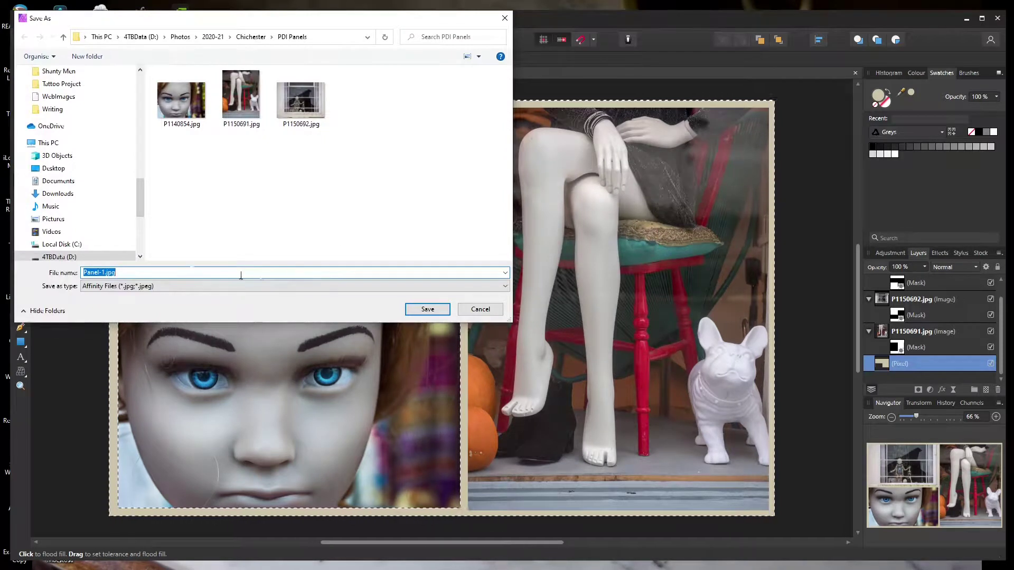
{"action": "left_click", "coordinate": [429, 310]}
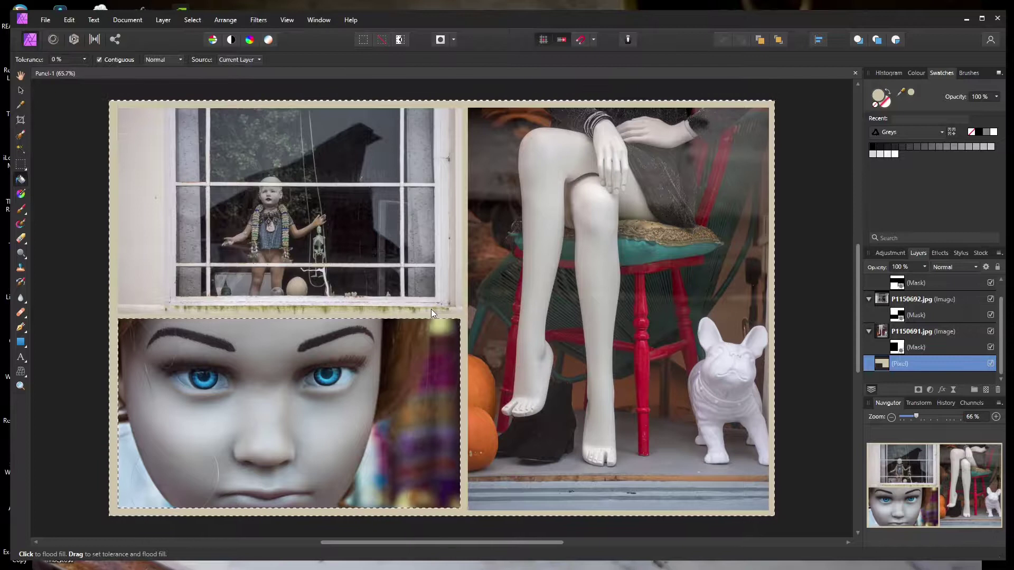
Switch to the PDI Panels folder in File Explorer, open Panel-1.jpg in IrfanView and check it in full screen
{"action": "left_click", "coordinate": [968, 18]}
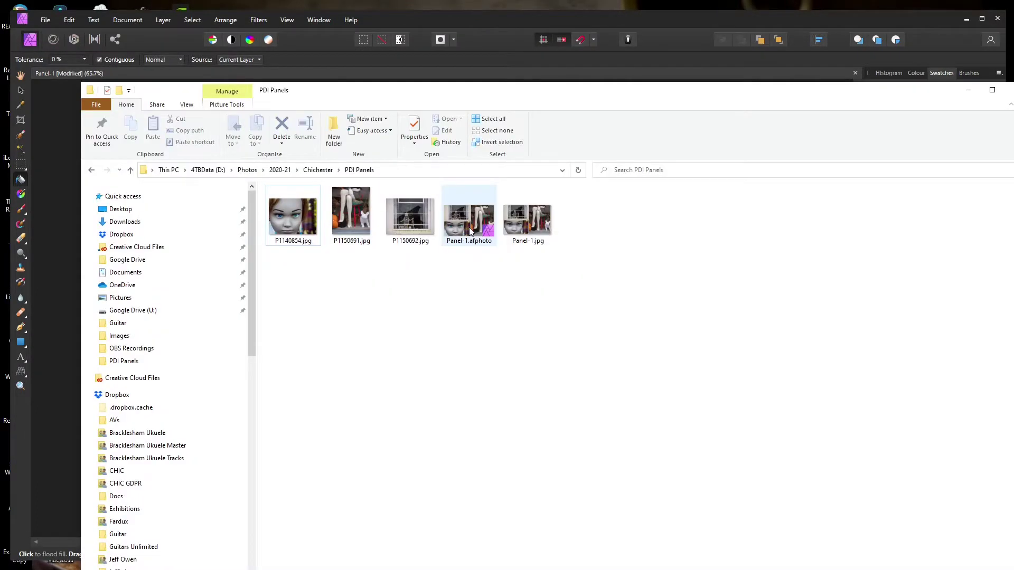
{"action": "double_click", "coordinate": [538, 225]}
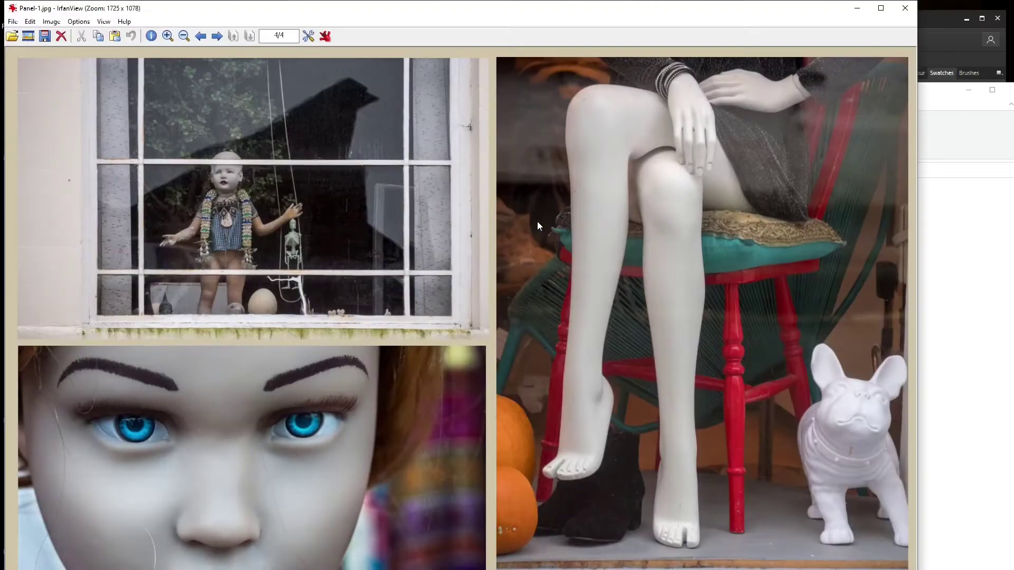
{"action": "key", "text": "Return"}
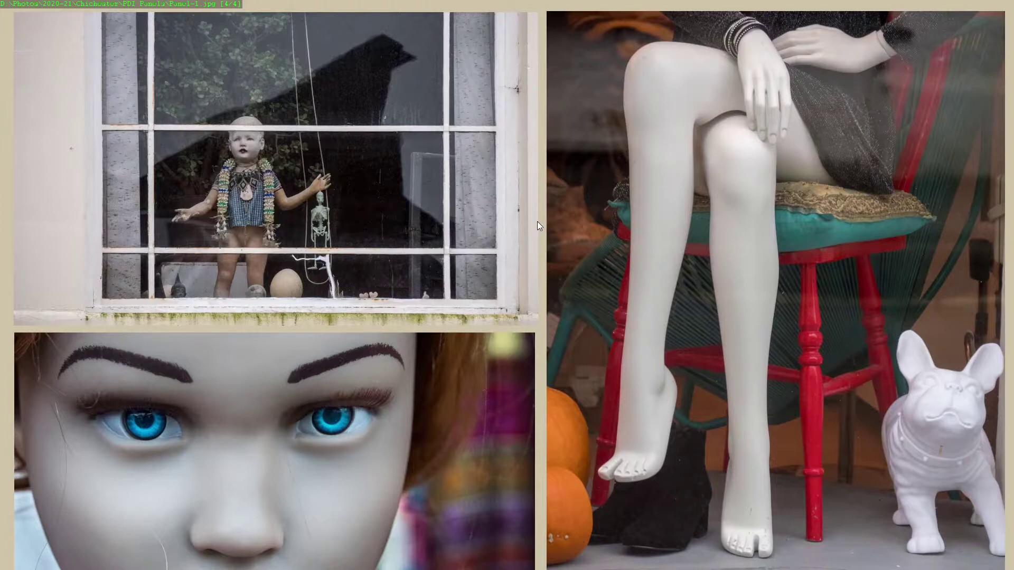
{"action": "key", "text": "Return"}
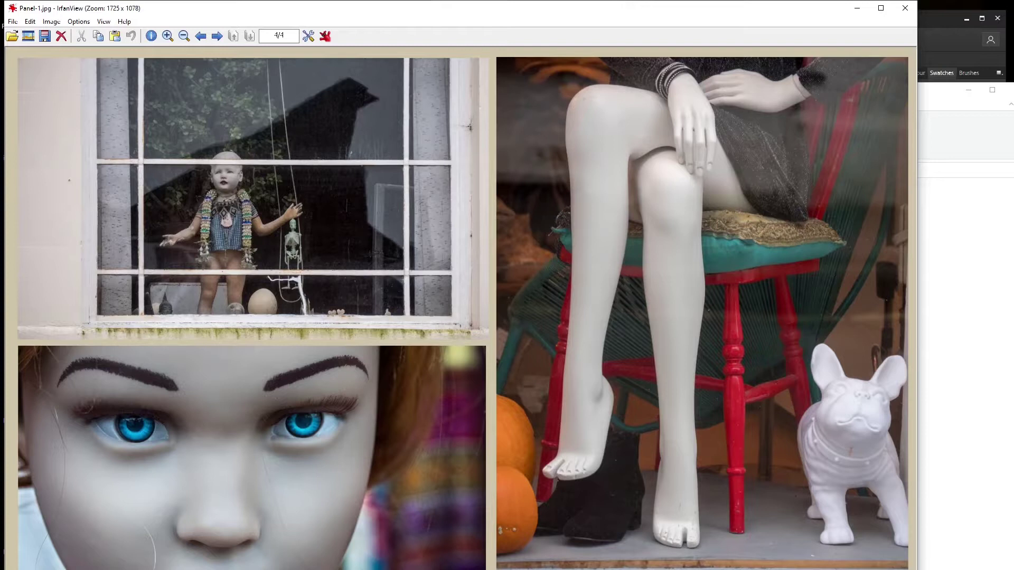
Zoom out and reposition the image viewer to examine the whole exported panel, then close the viewer
{"action": "left_click_drag", "start_coordinate": [917, 569], "coordinate": [882, 489]}
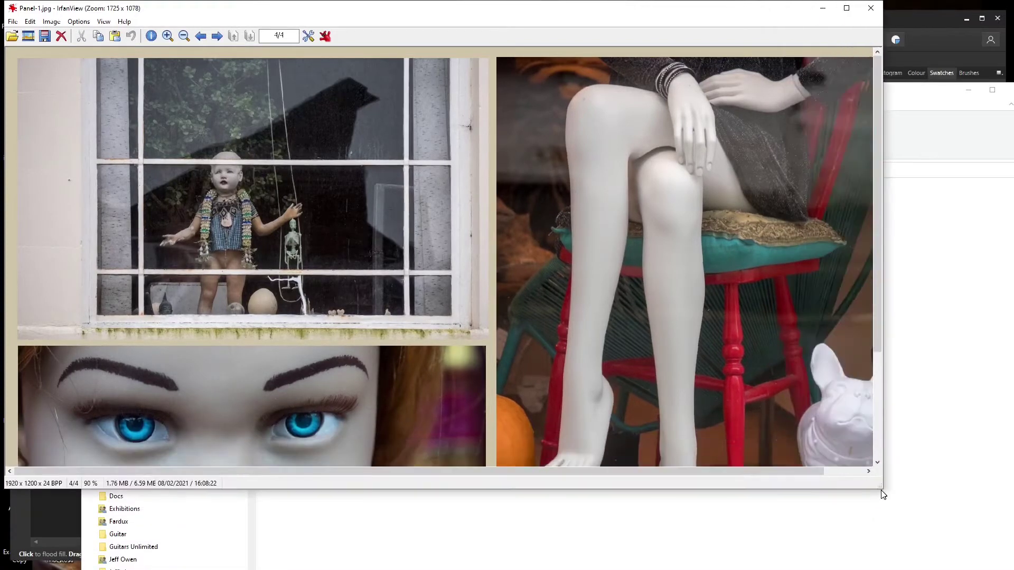
{"action": "left_click", "coordinate": [184, 37]}
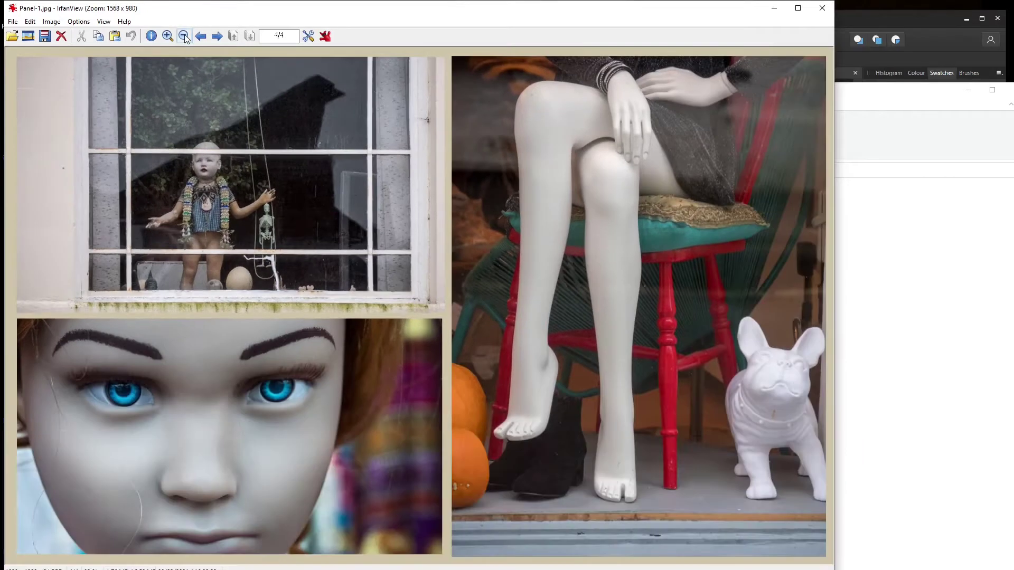
{"action": "left_click", "coordinate": [184, 37]}
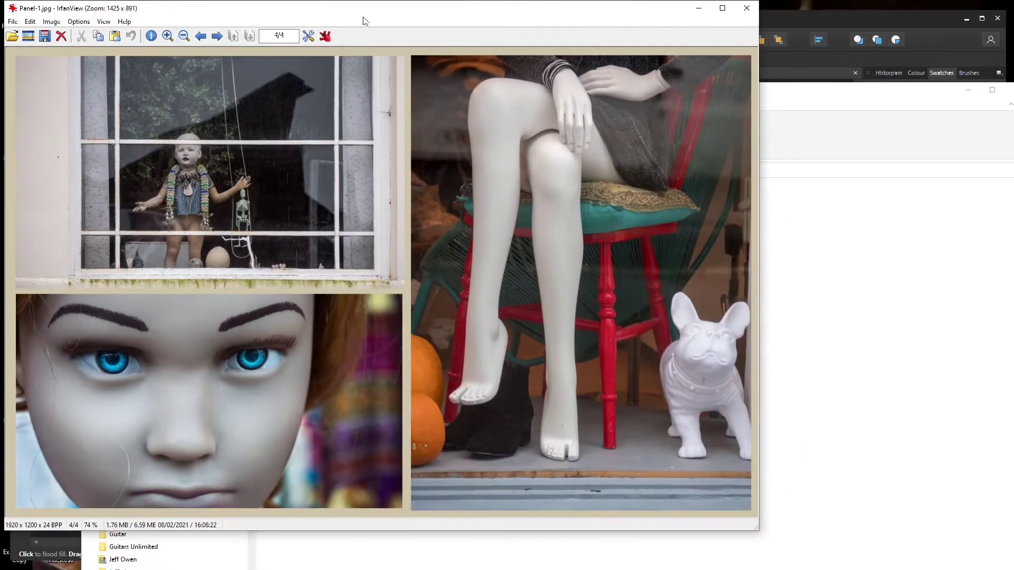
{"action": "left_click_drag", "start_coordinate": [393, 10], "coordinate": [474, 25]}
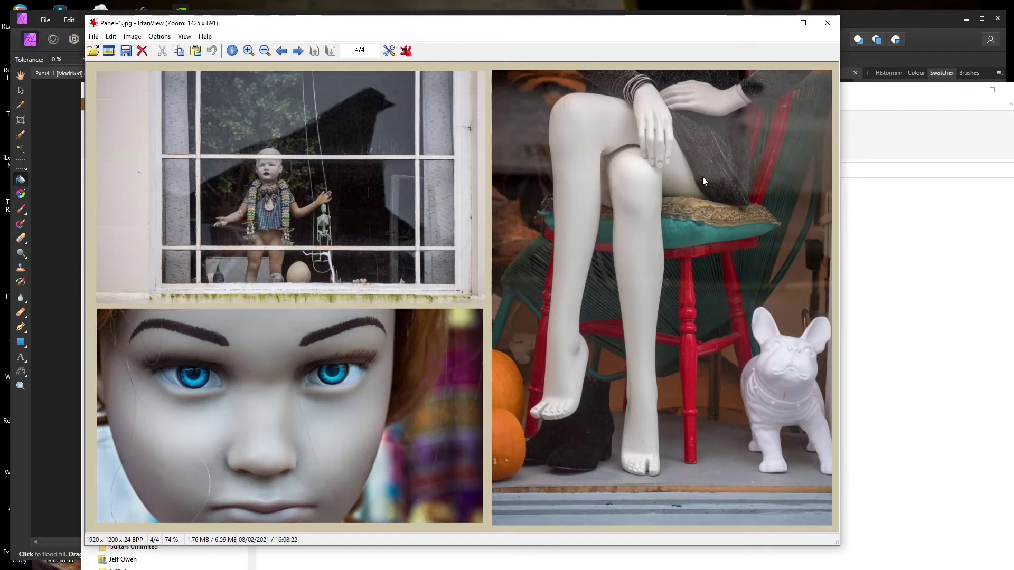
{"action": "left_click", "coordinate": [828, 23]}
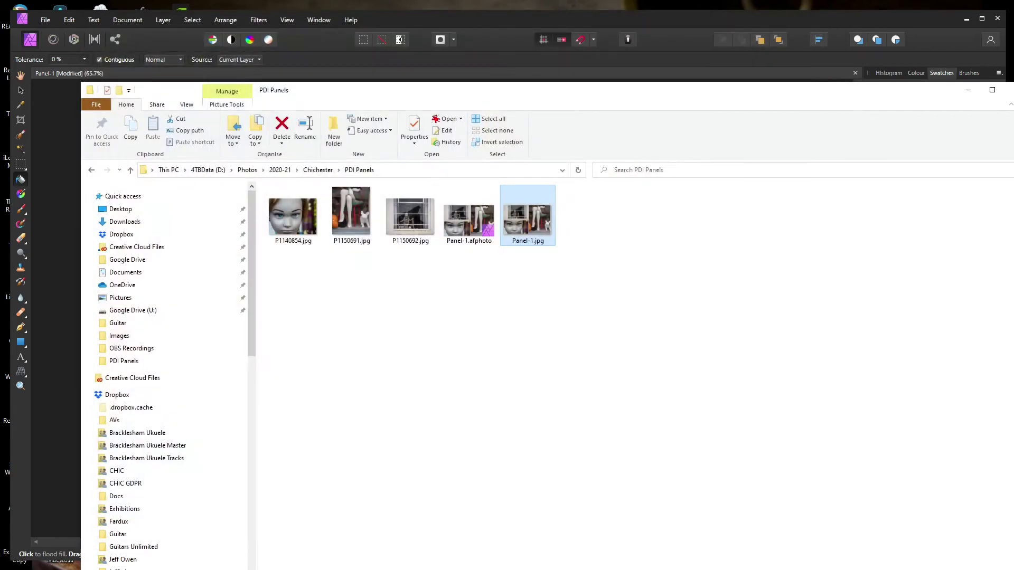